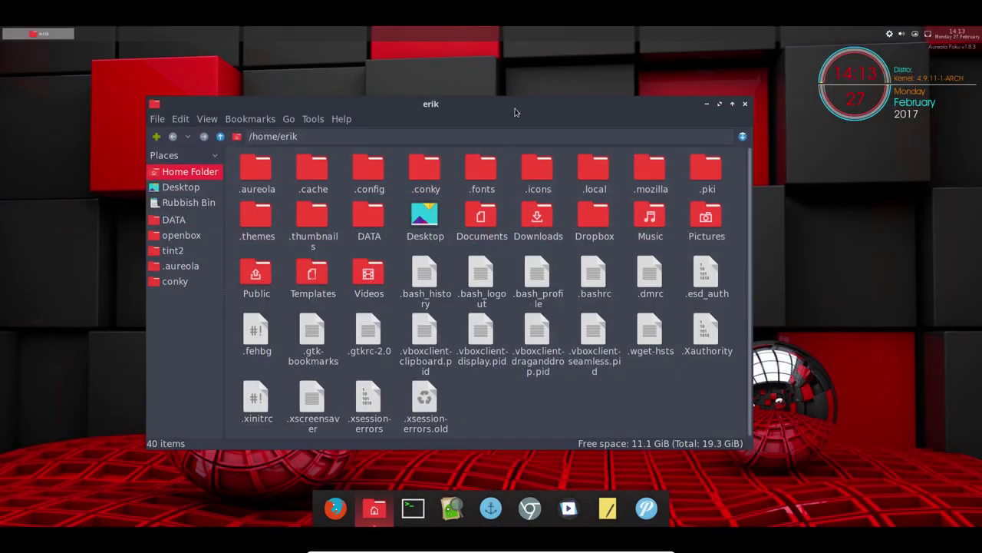
Step: Move the home-folder file manager window aside and then close it
drag(515, 113, 554, 107)
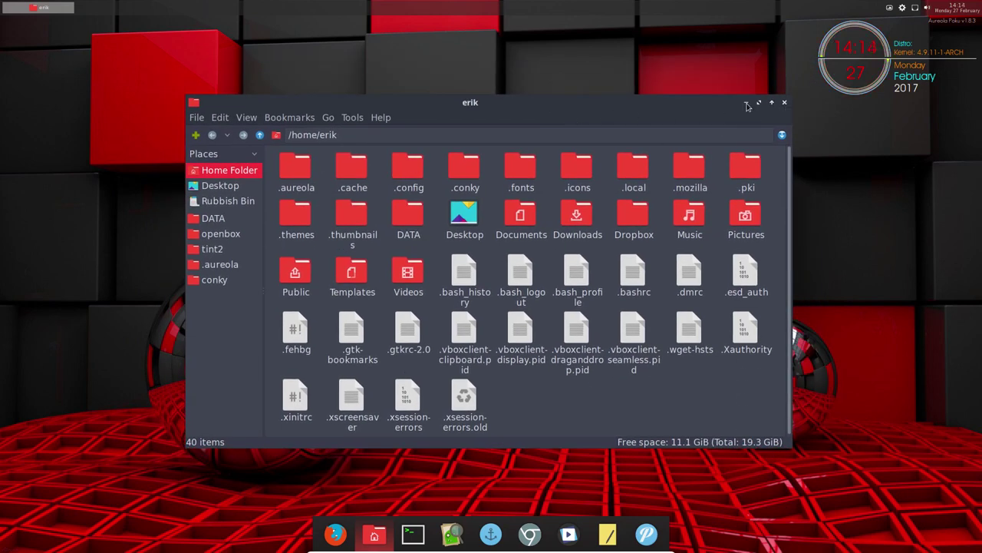
drag(716, 103, 568, 52)
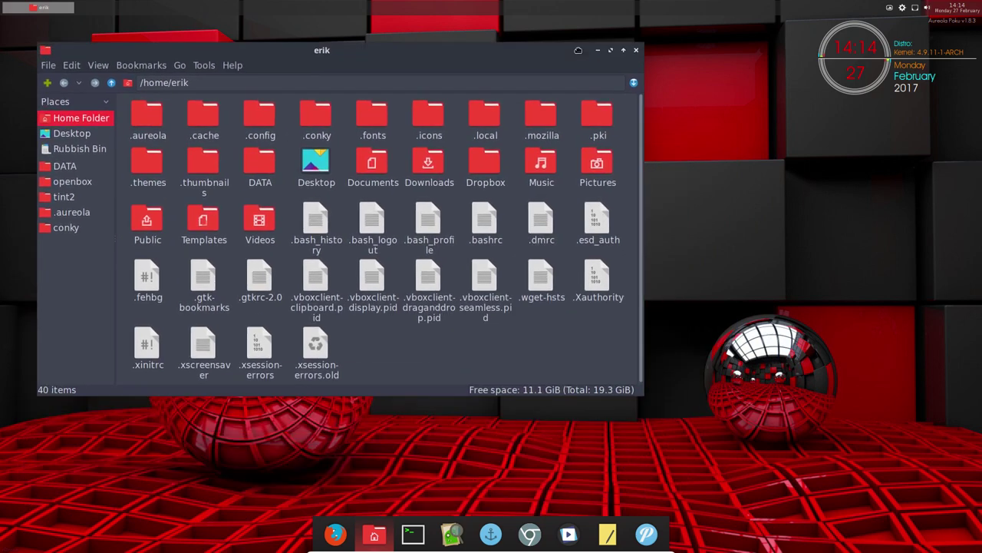
click(636, 51)
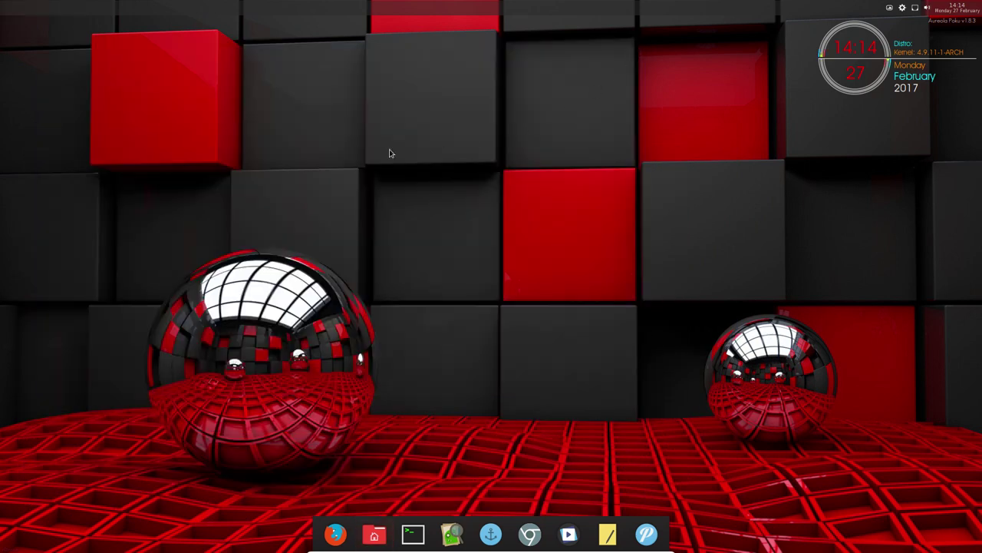
Step: Open the desktop root menu down to its Applications > Preferences list
right_click(388, 181)
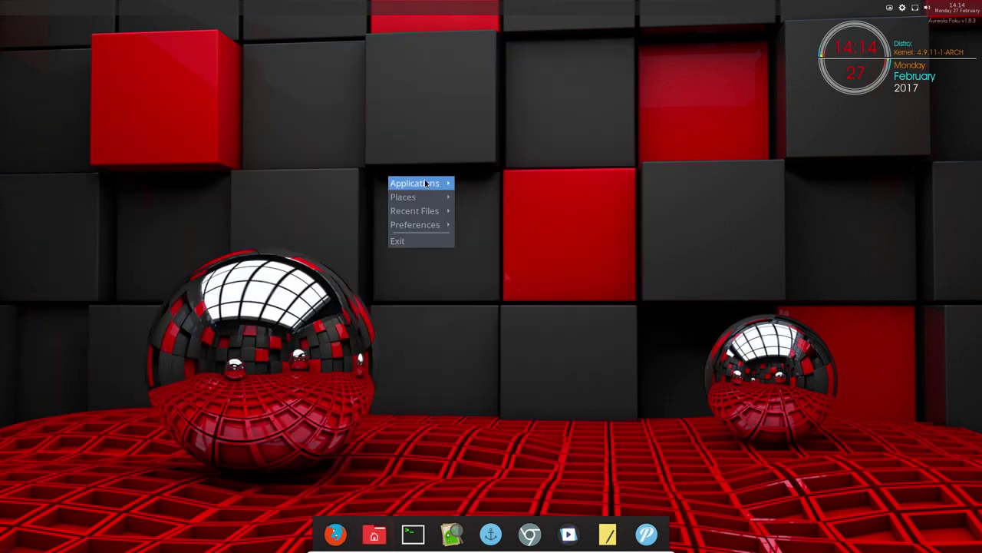
mouse_move(440, 186)
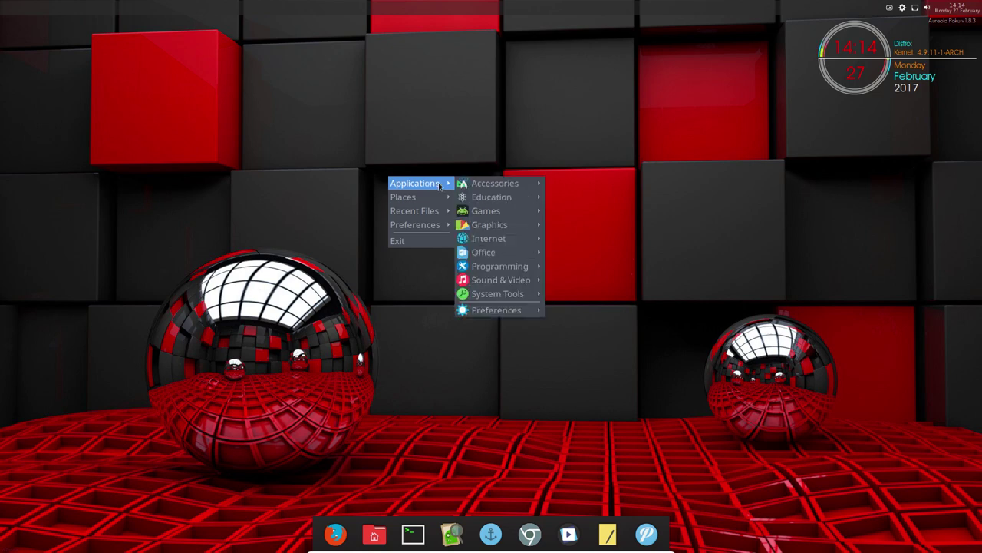
mouse_move(505, 295)
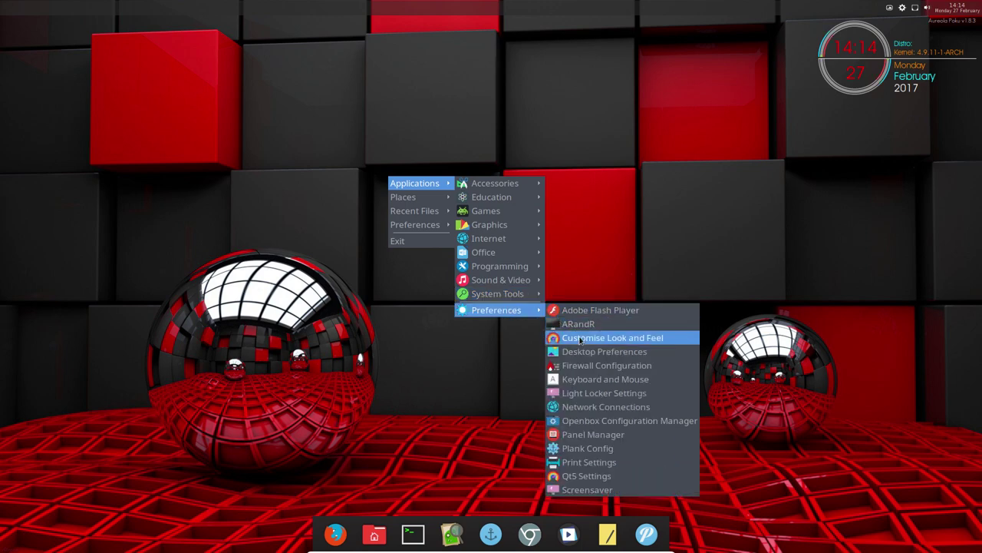
Step: Open Customise Look and Feel, check the icon themes with Surfn Luv Red in use, then close it
click(583, 339)
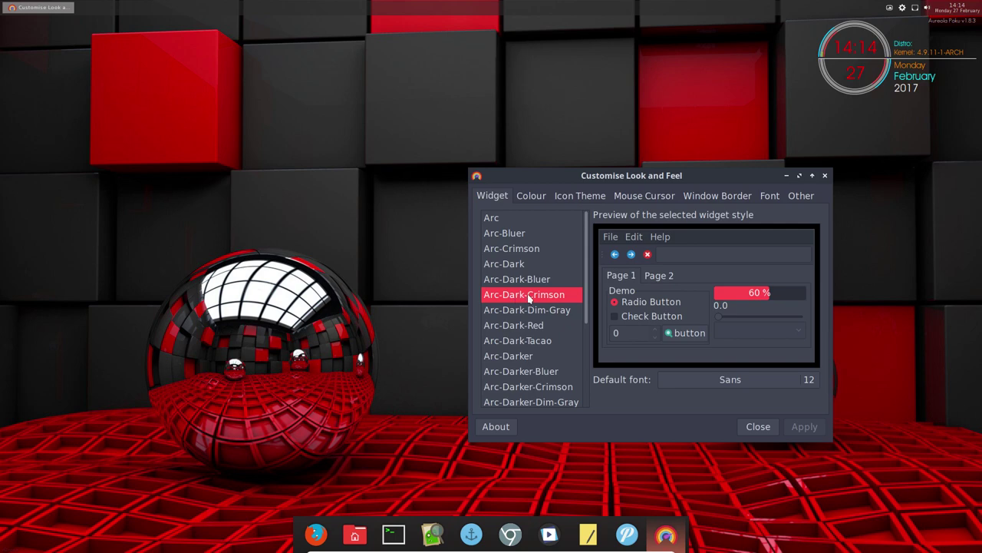
click(573, 197)
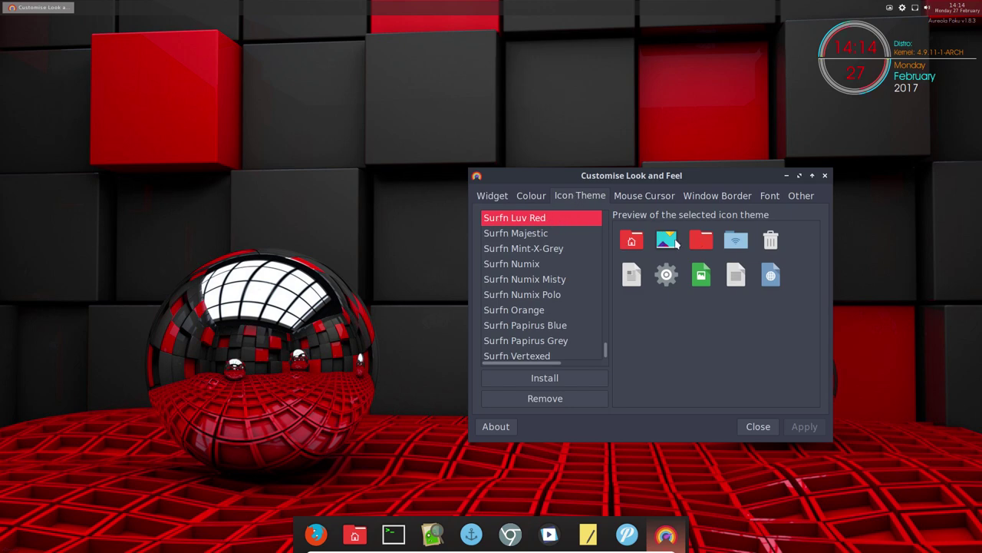
click(825, 177)
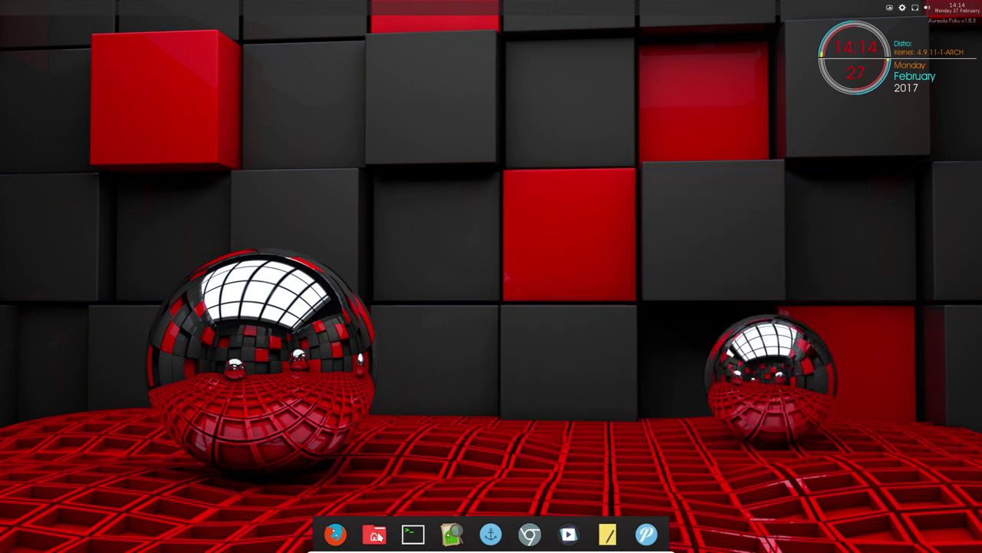
click(374, 533)
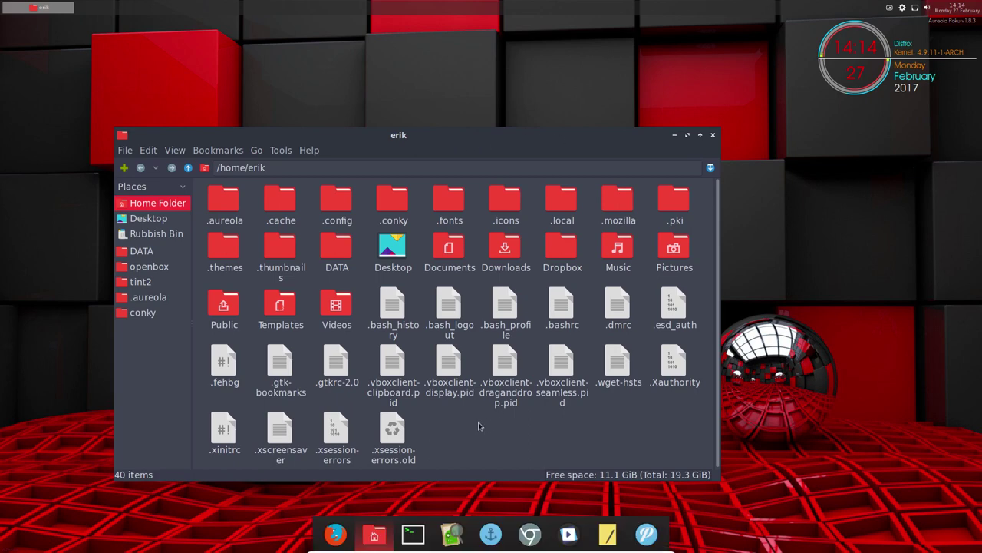
drag(476, 435, 683, 209)
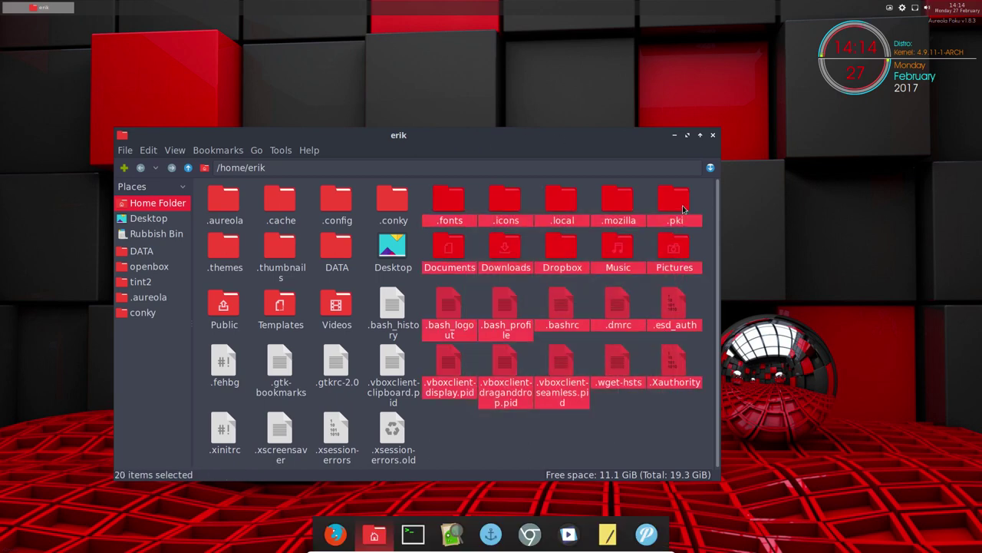
click(659, 436)
click(125, 151)
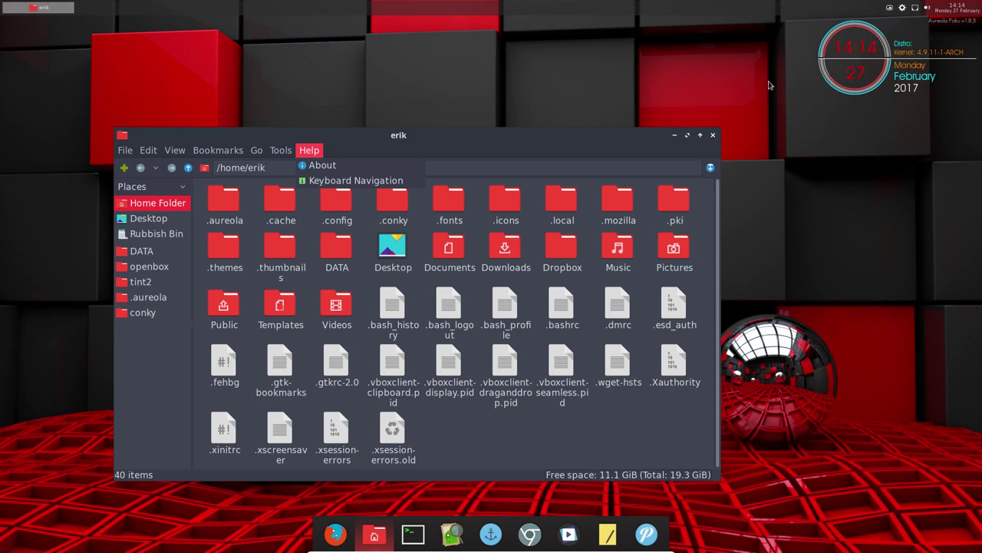
click(655, 134)
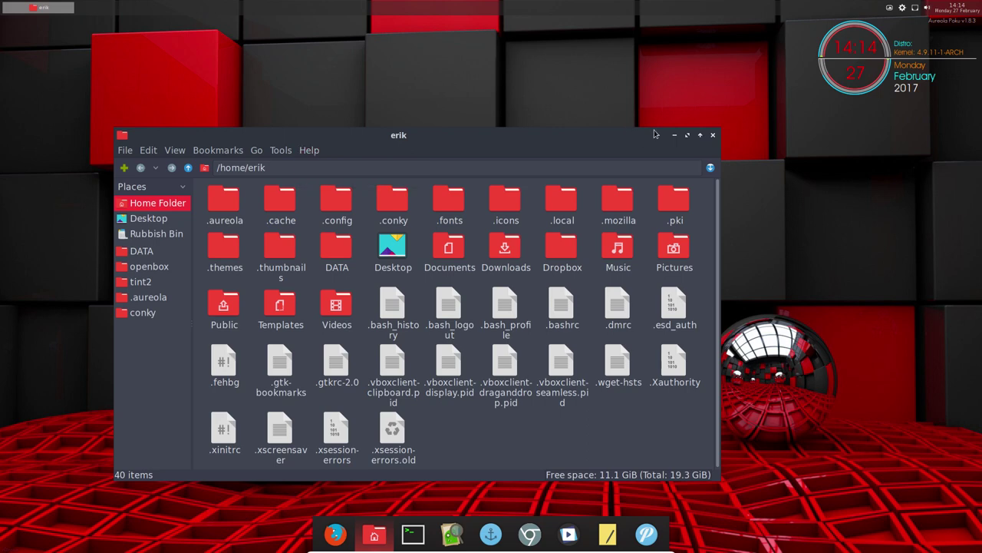
click(712, 136)
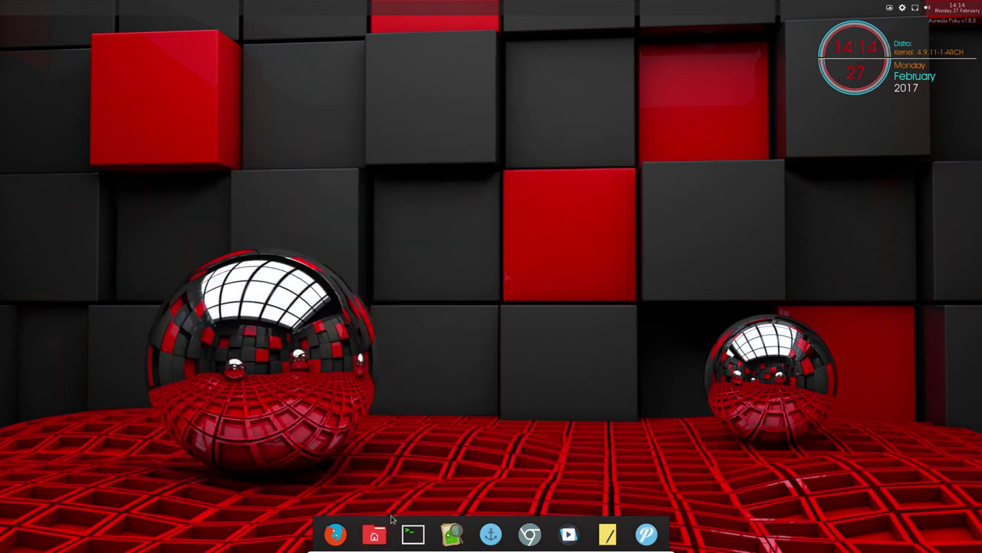
Step: Open Thunar at DATA/AntergosOpenbox/installation and enlarge the window to show more scripts
click(375, 533)
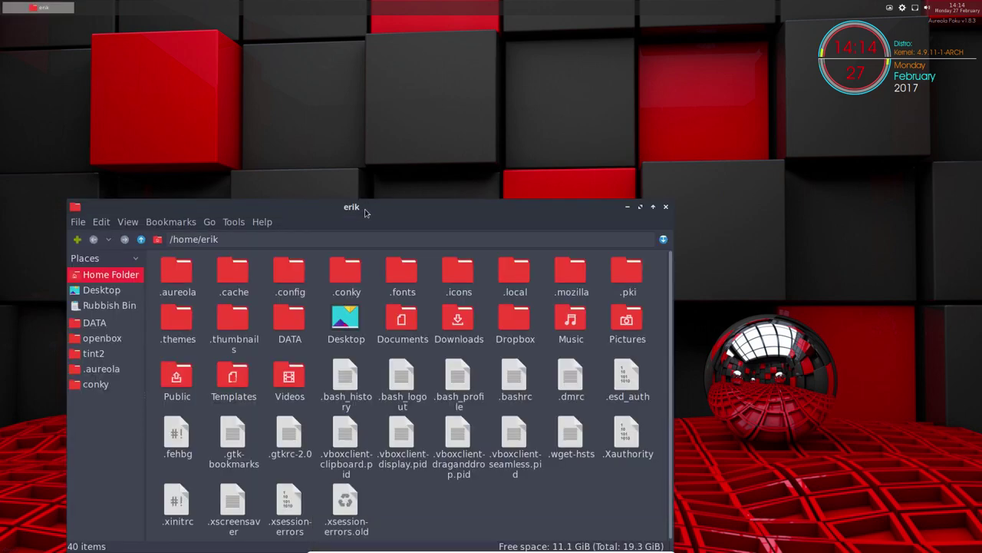
drag(365, 212, 453, 112)
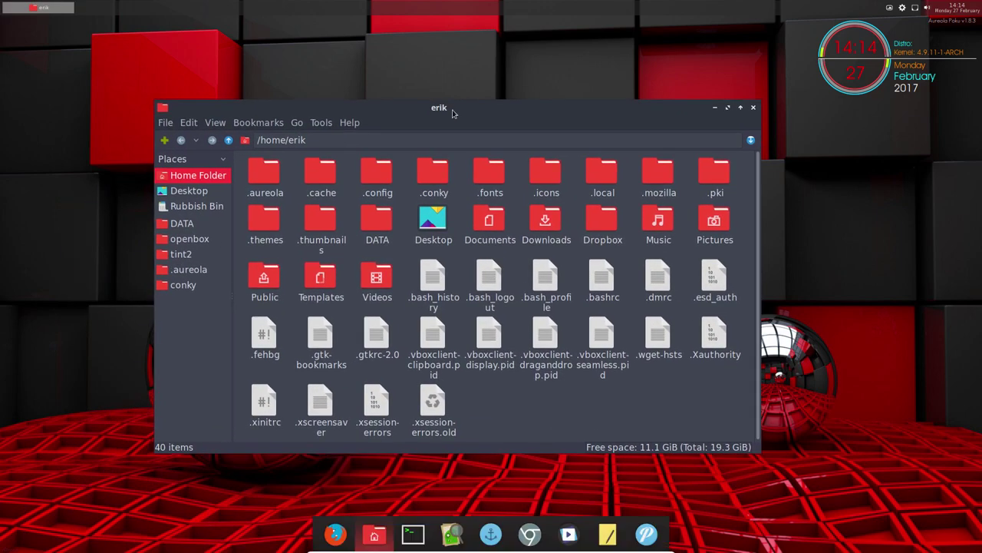
click(212, 228)
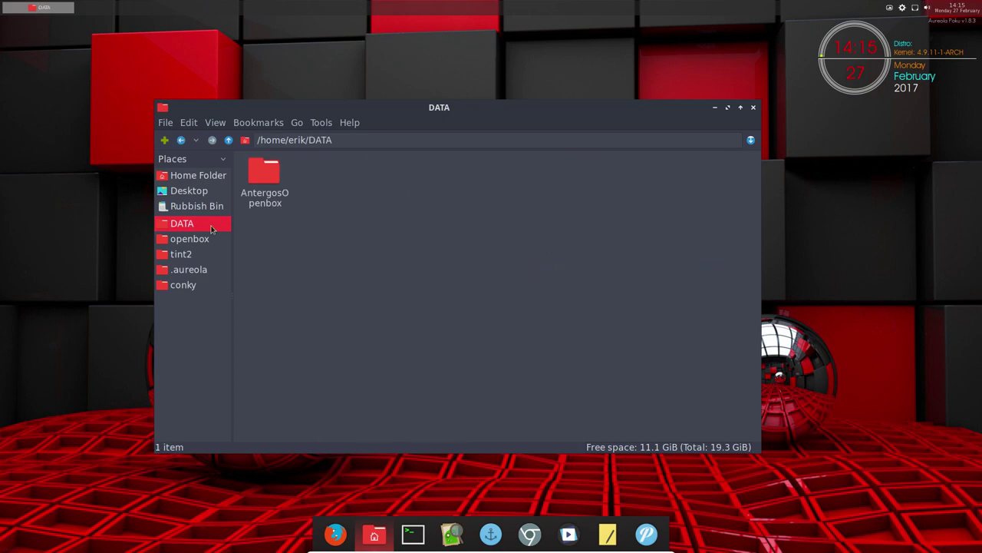
double_click(259, 181)
double_click(323, 176)
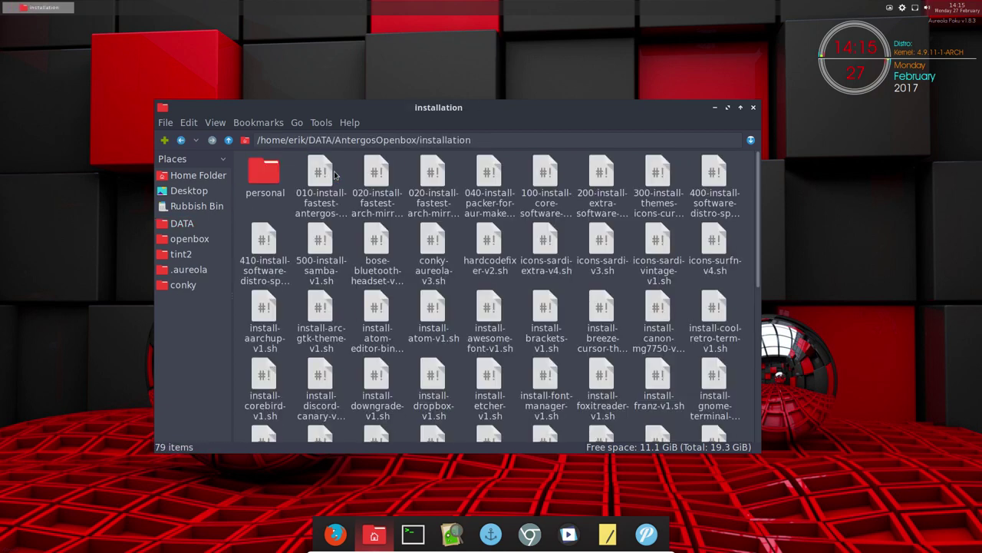
drag(481, 117, 390, 43)
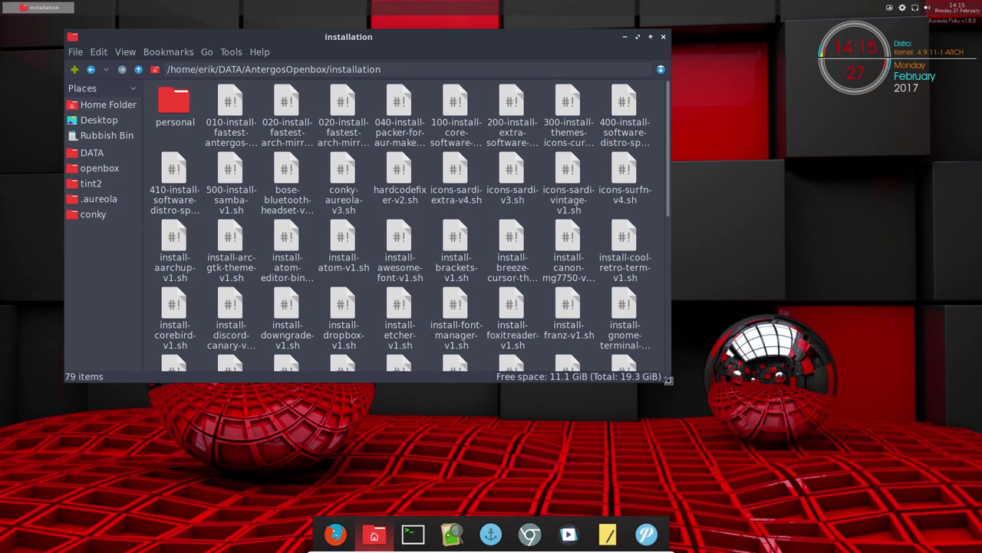
drag(670, 386, 754, 455)
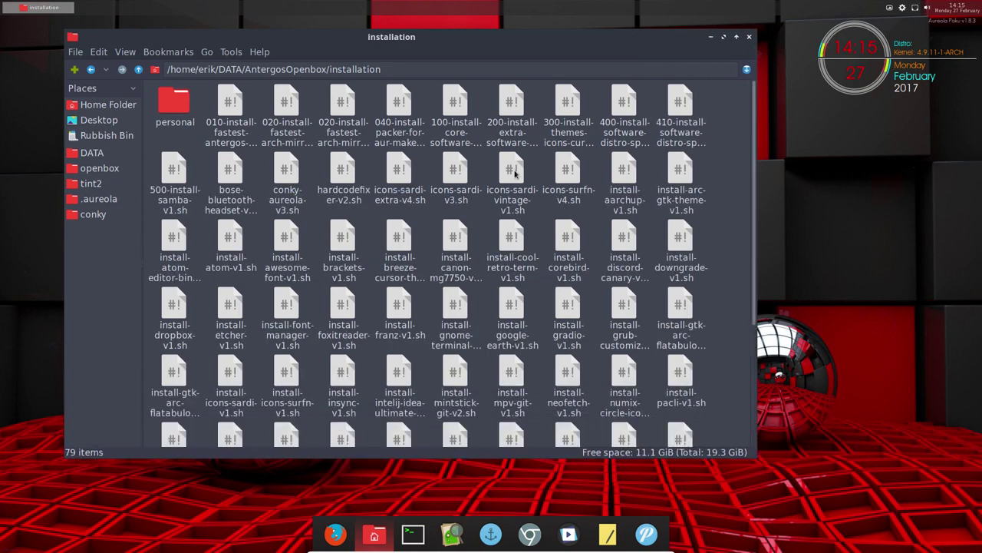
Step: Compare the 040 and 100 install scripts, leaving 100-install-core-software-v1.sh selected, and open the Tools menu
click(457, 108)
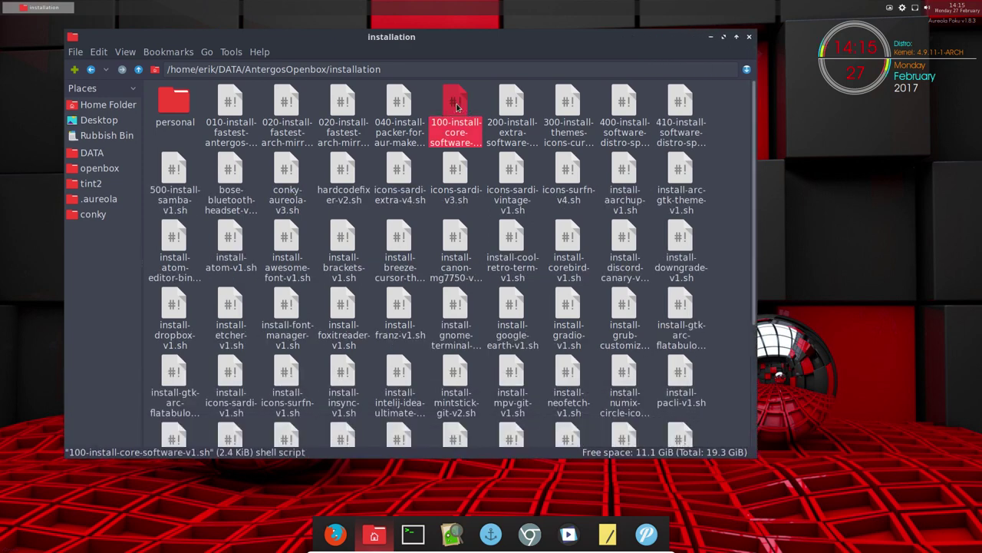
click(397, 106)
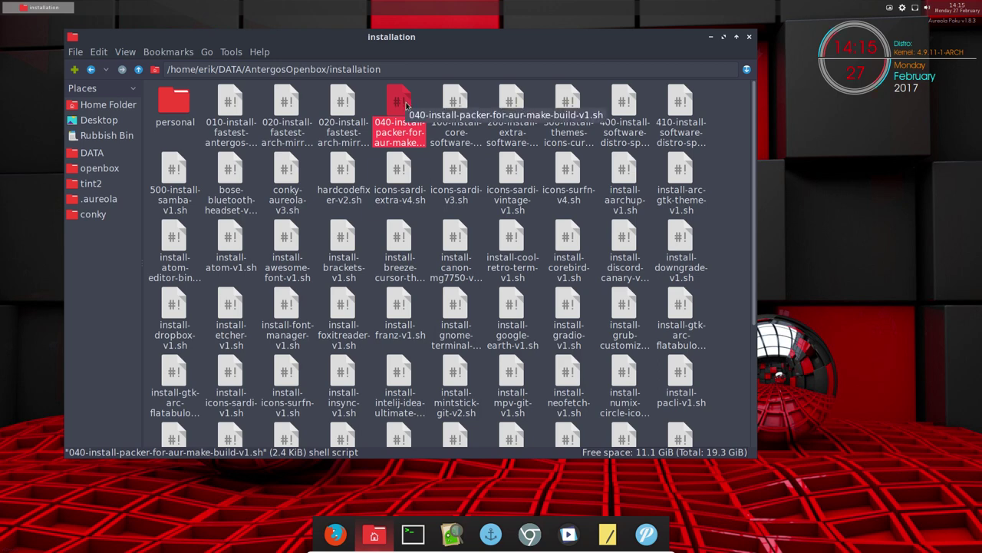
click(423, 105)
click(397, 107)
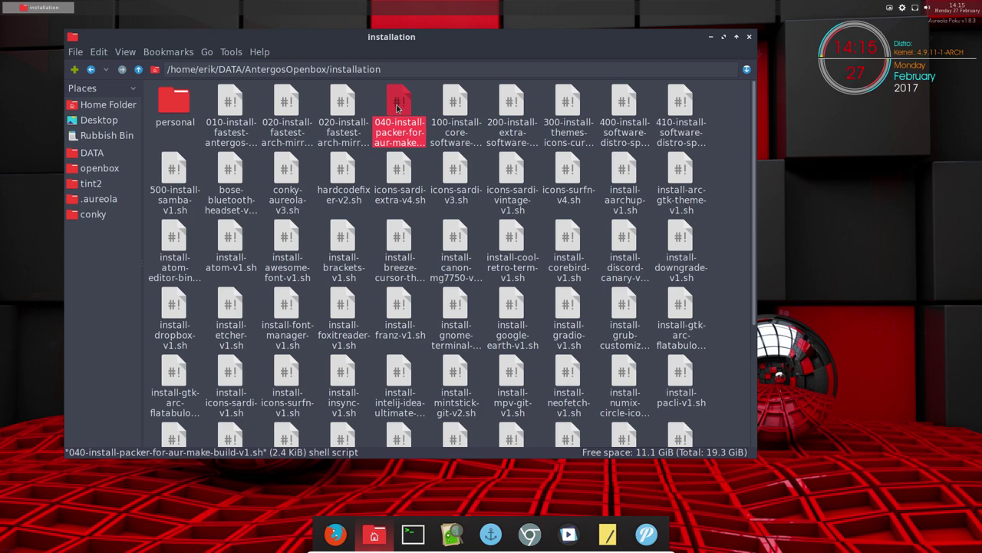
click(456, 107)
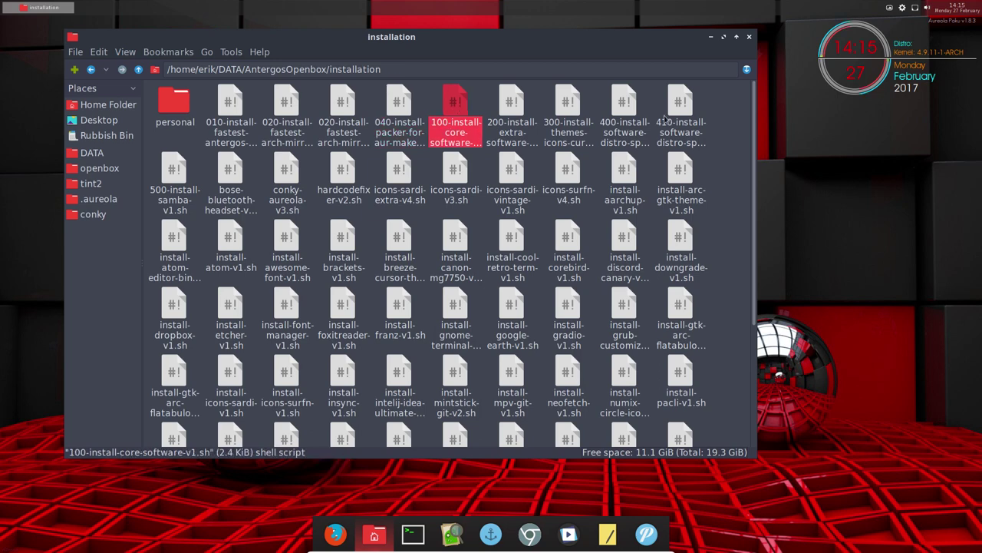
click(207, 52)
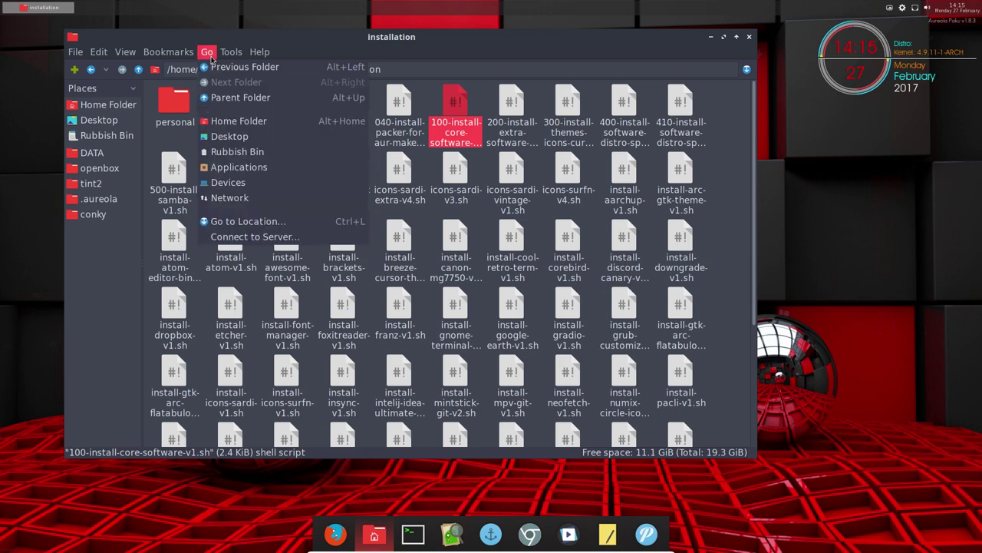
mouse_move(231, 53)
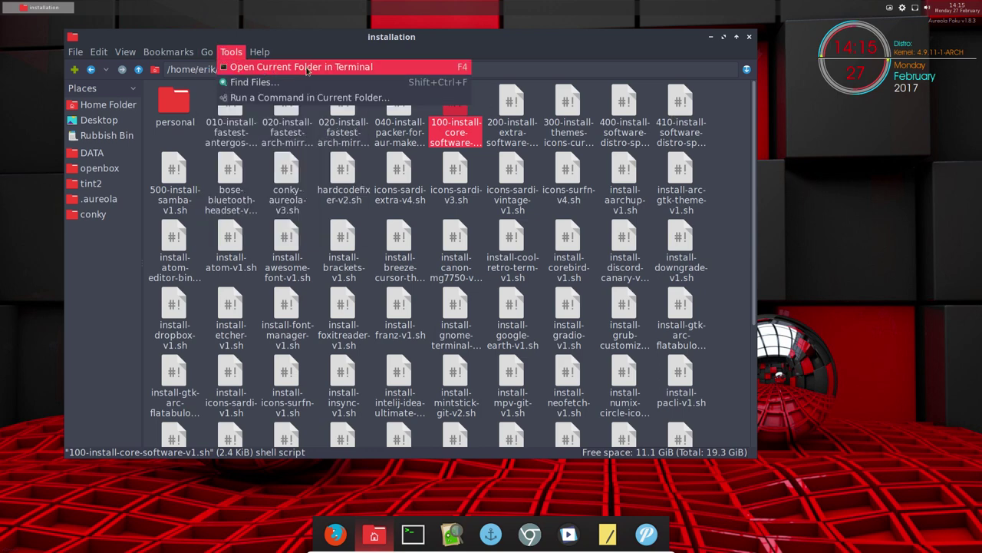
Step: In a terminal, run ./100-install-core-software-v1.sh and find the conky versus conky-lua-nv conflict
click(371, 70)
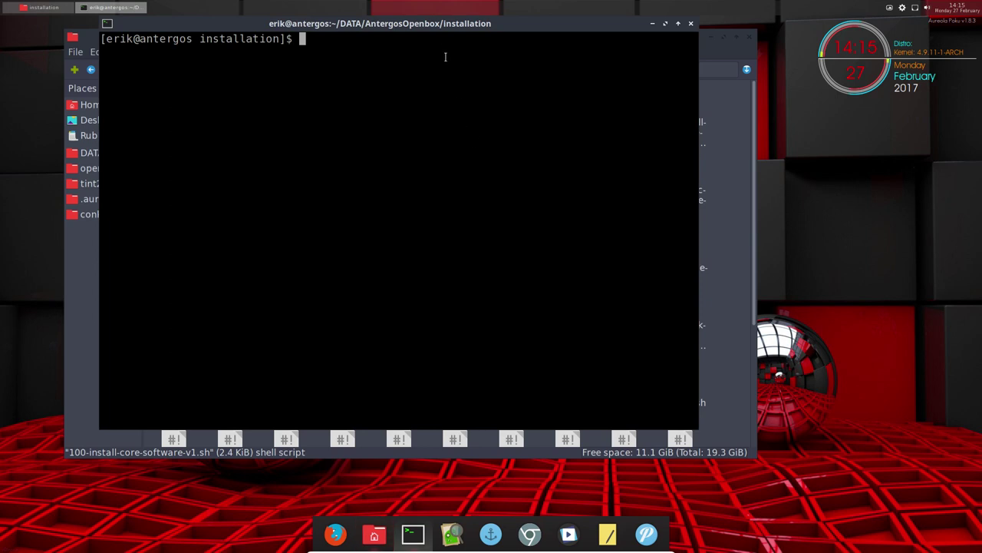
drag(438, 31, 707, 123)
text(./10)
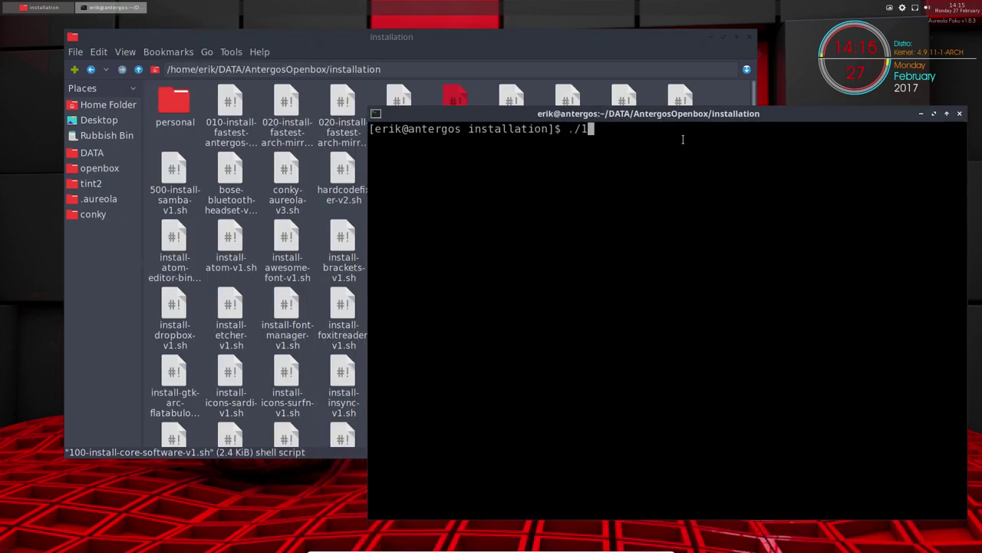
key(Tab)
key(Return)
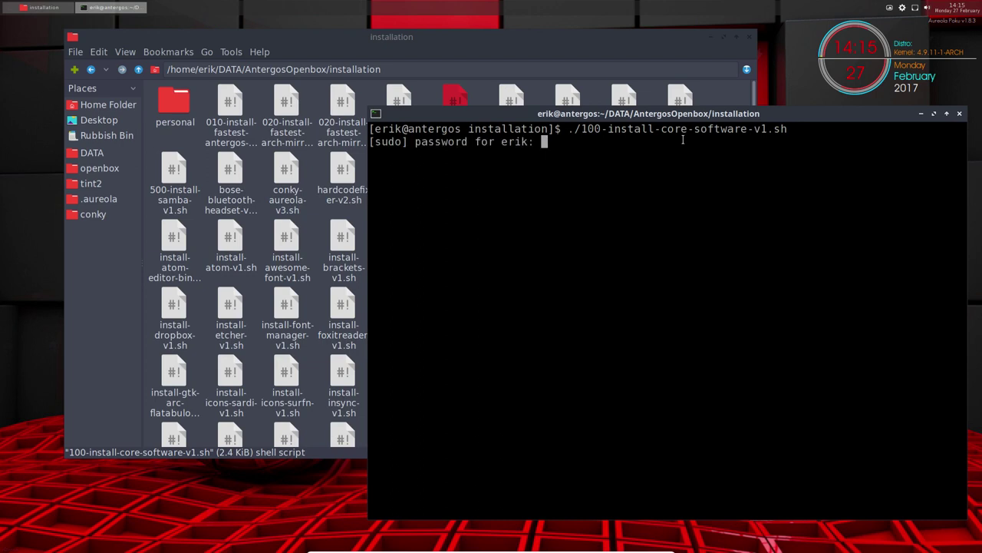
key(Return)
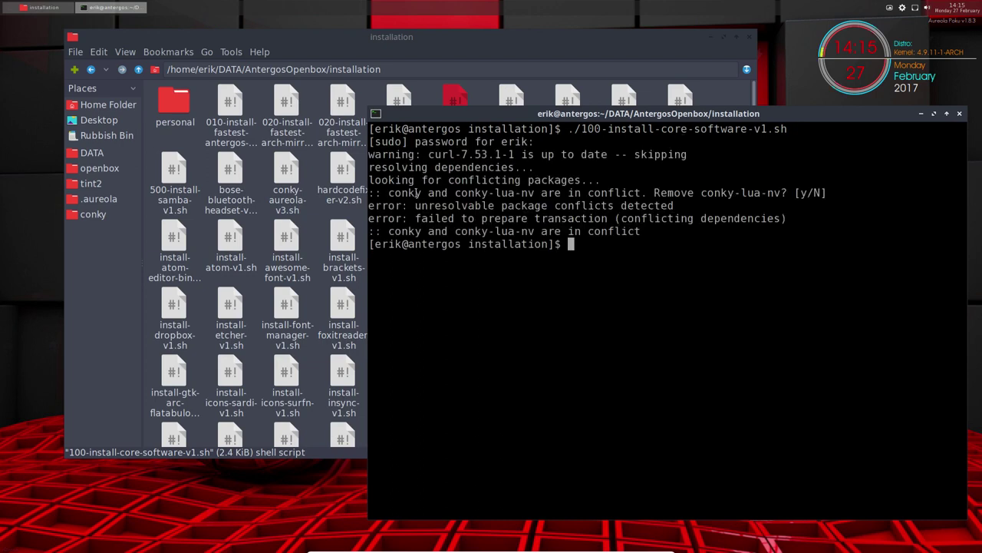
drag(389, 193, 536, 192)
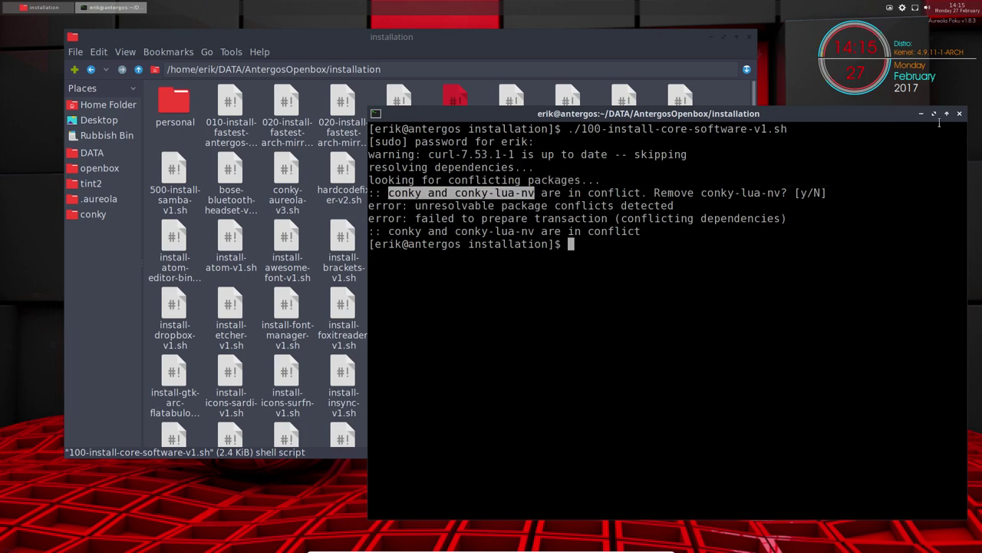
Step: Close the terminal and open 100-install-core-software-v1.sh in Mousepad, selecting the word conky
click(960, 114)
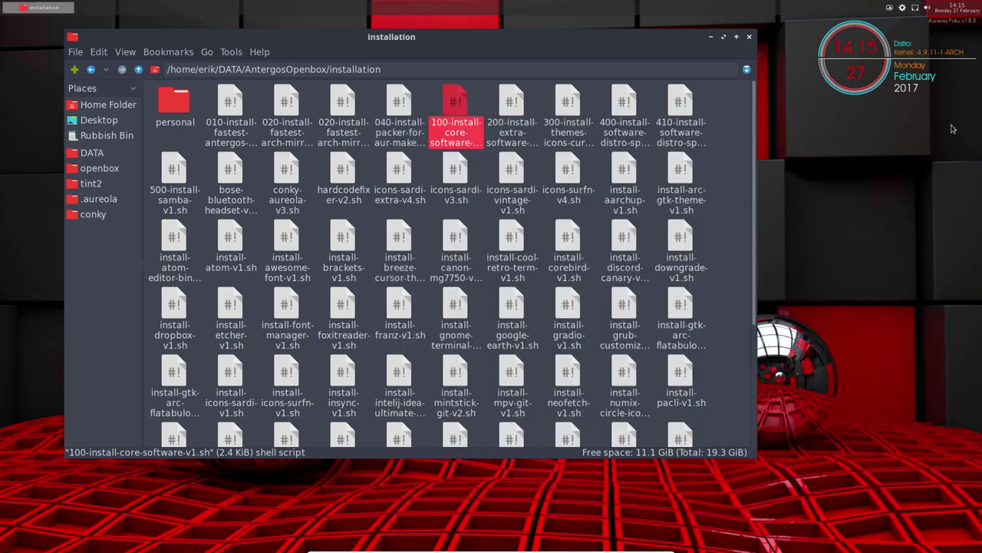
double_click(457, 113)
click(578, 309)
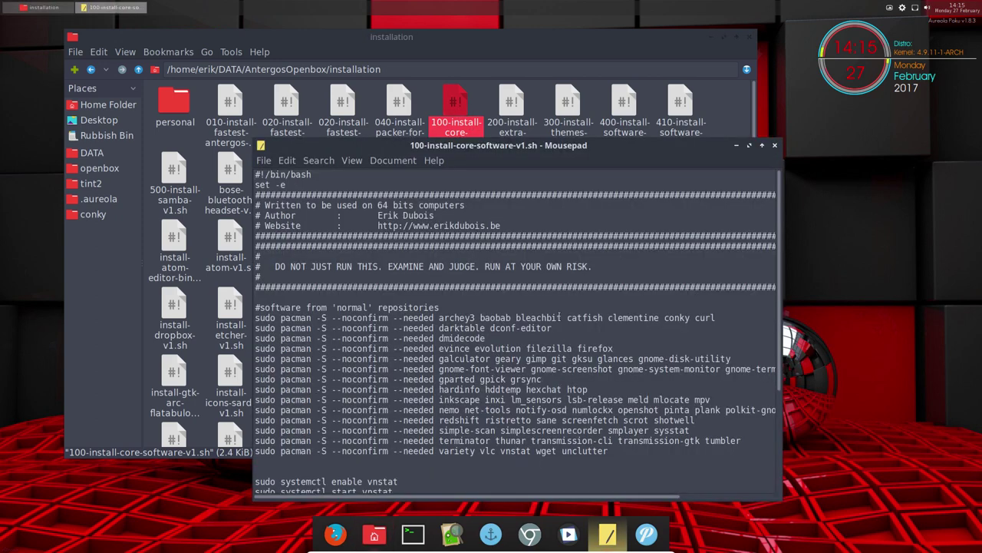
double_click(672, 316)
Step: Delete conky from the package list, save the script, and close Mousepad
key(Delete)
key(ctrl+s)
click(774, 145)
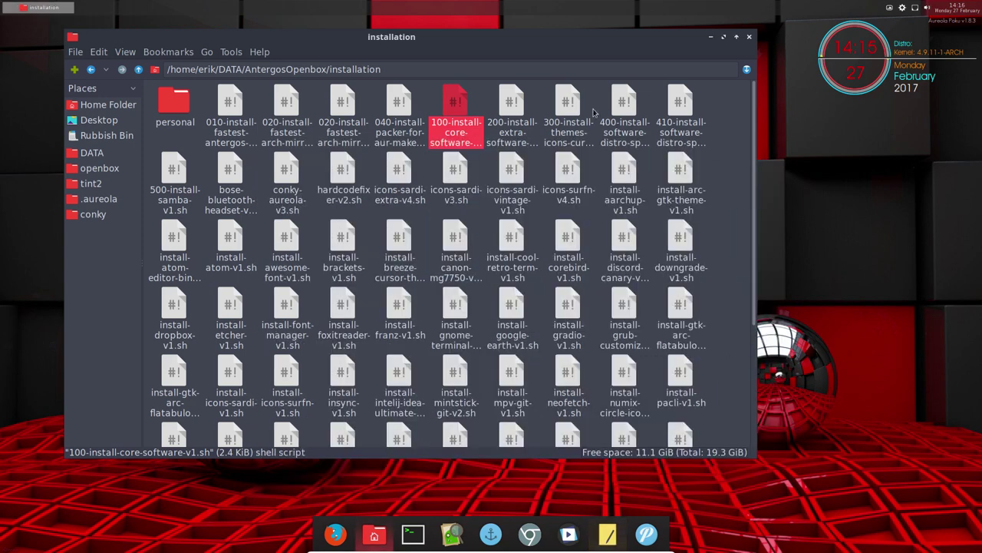
Step: Open a new terminal in the installation folder from Thunar's Tools menu
right_click(482, 105)
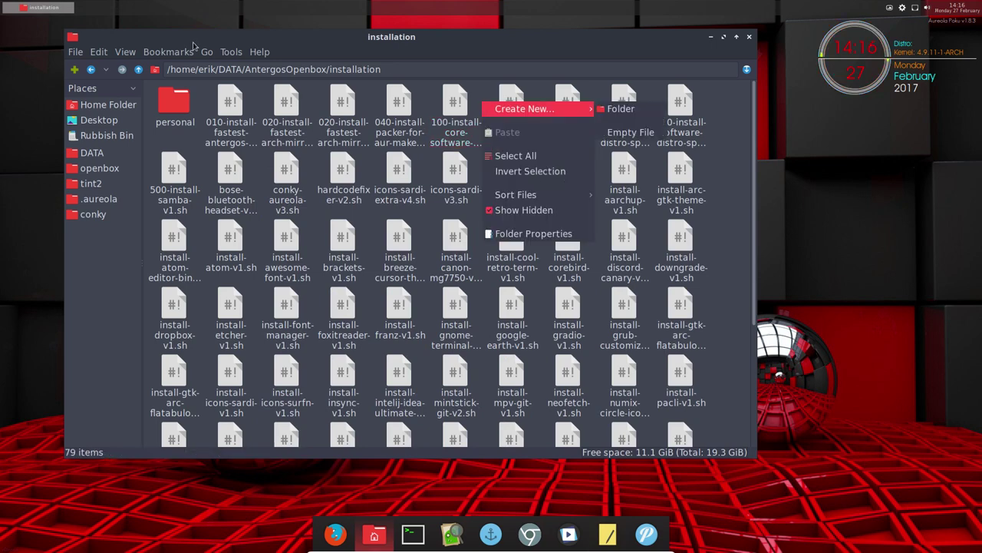
click(186, 44)
click(230, 52)
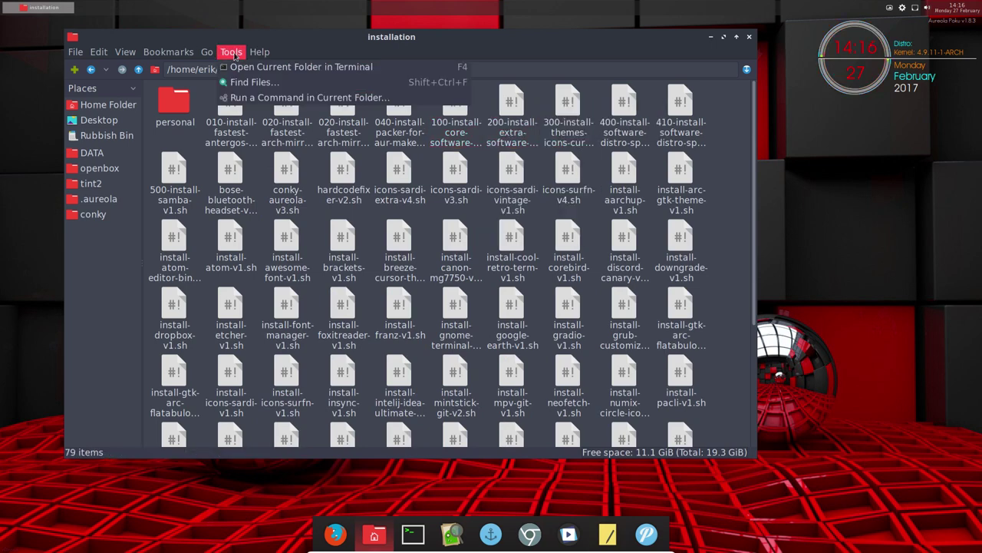
click(253, 67)
Step: Rerun ./100-install-core-software-v1.sh with the sudo password, then arrange the terminal and Thunar side by side
text(./1)
key(Tab)
key(Return)
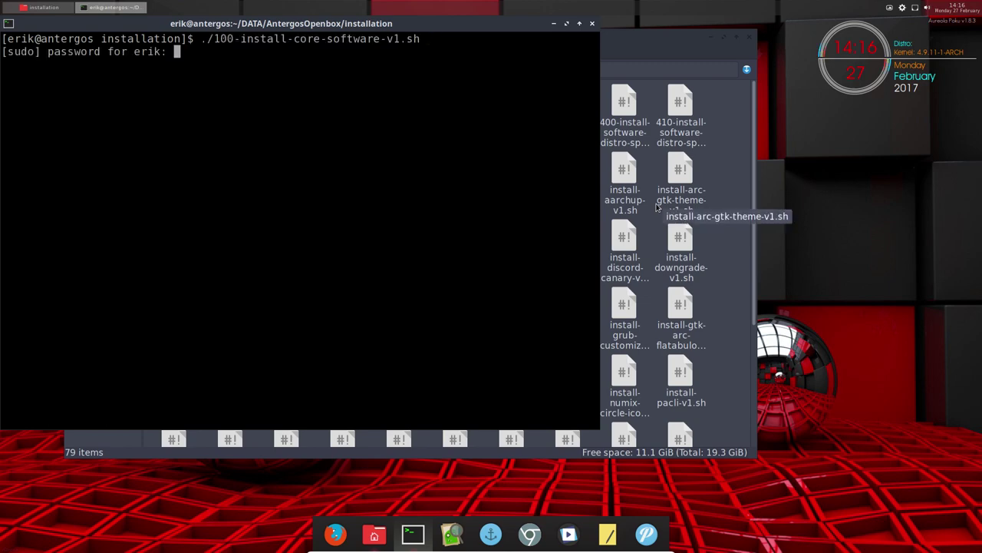
key(Return)
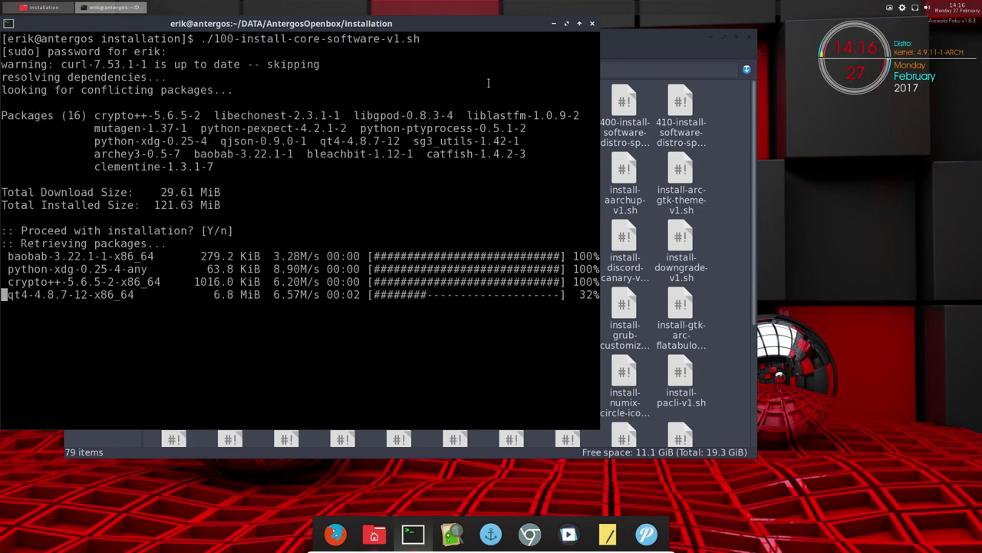
drag(397, 23, 616, 60)
drag(452, 43, 388, 34)
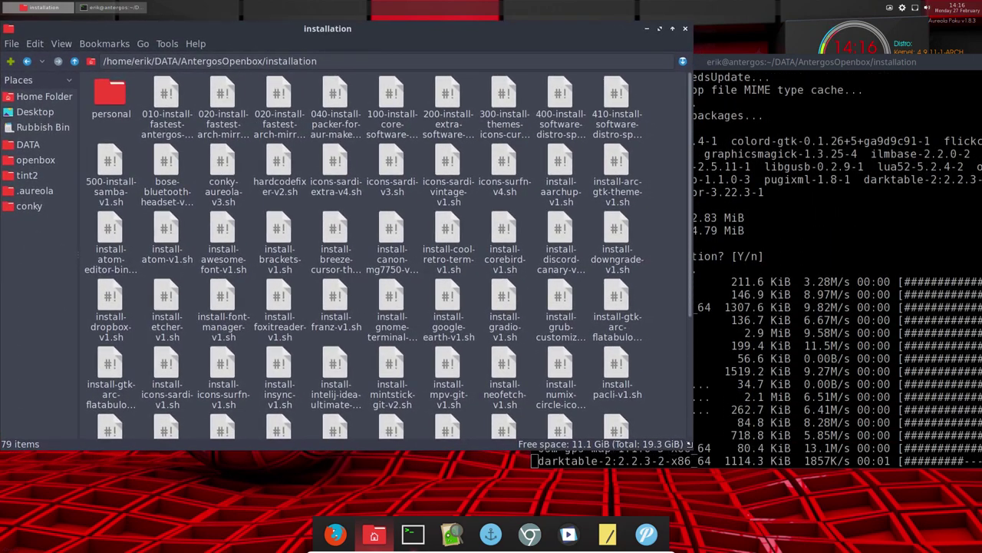
Step: Narrow Thunar, step through the 200, 300, 400 and 410 scripts, and finish on 400-install-software-distro-specific-v1.sh
drag(689, 444, 484, 472)
click(444, 95)
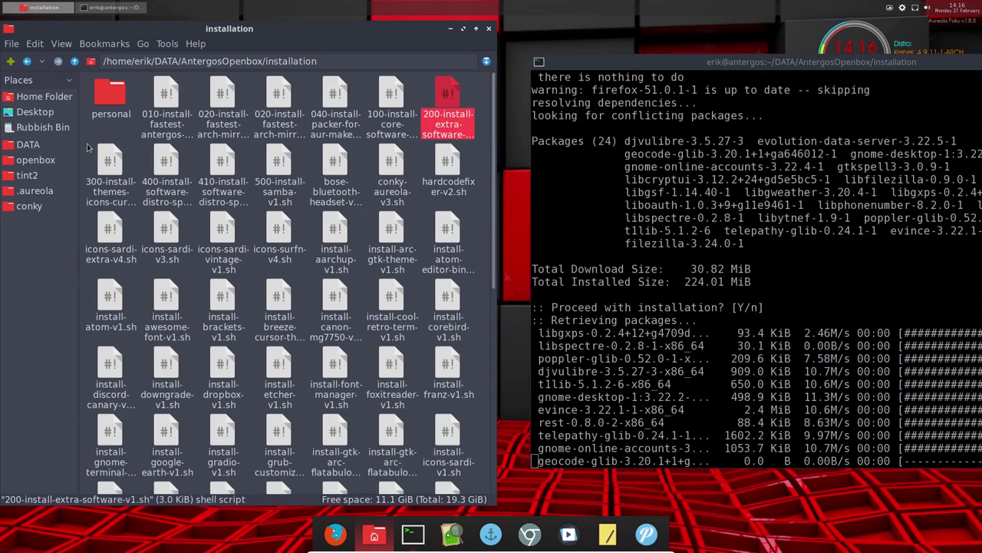
click(112, 174)
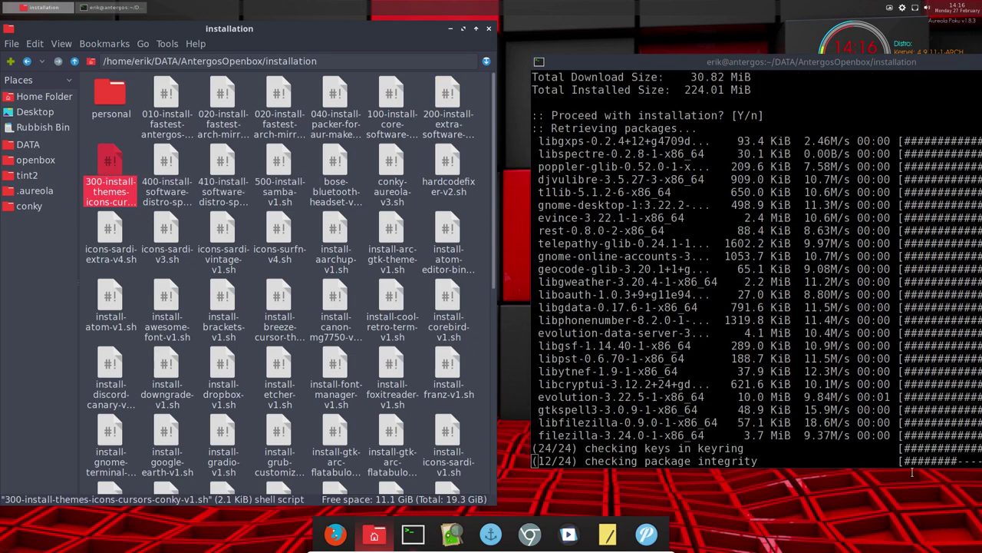
click(162, 159)
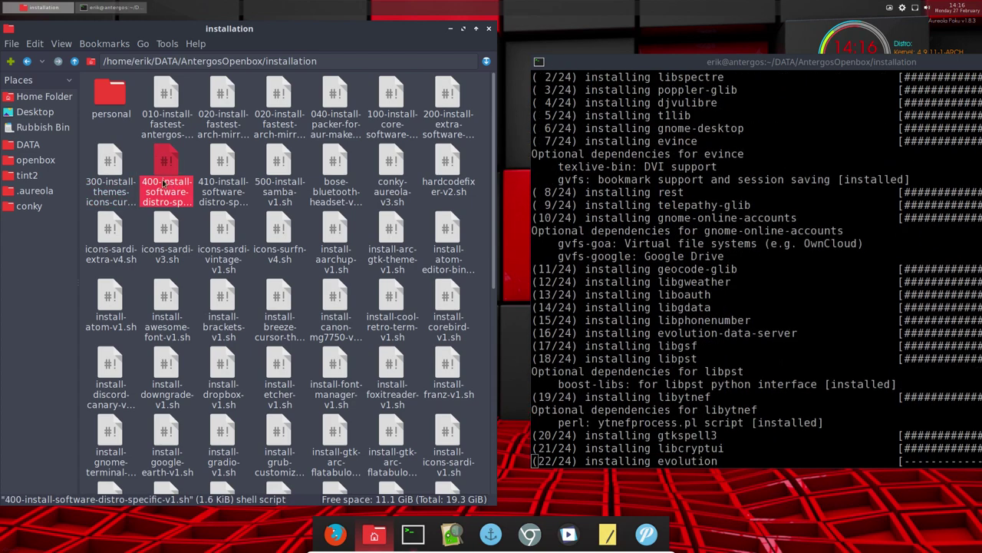
click(223, 169)
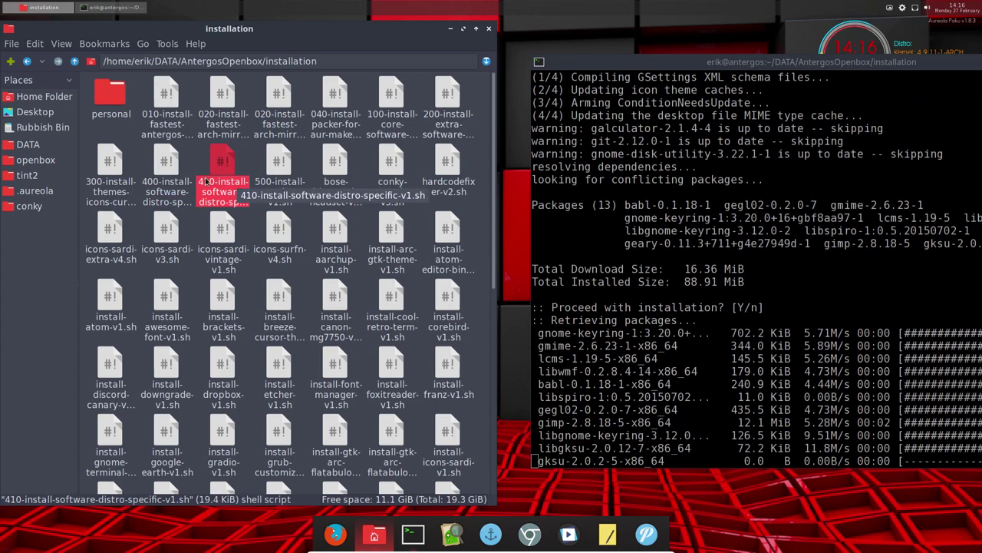
key(Left)
click(219, 168)
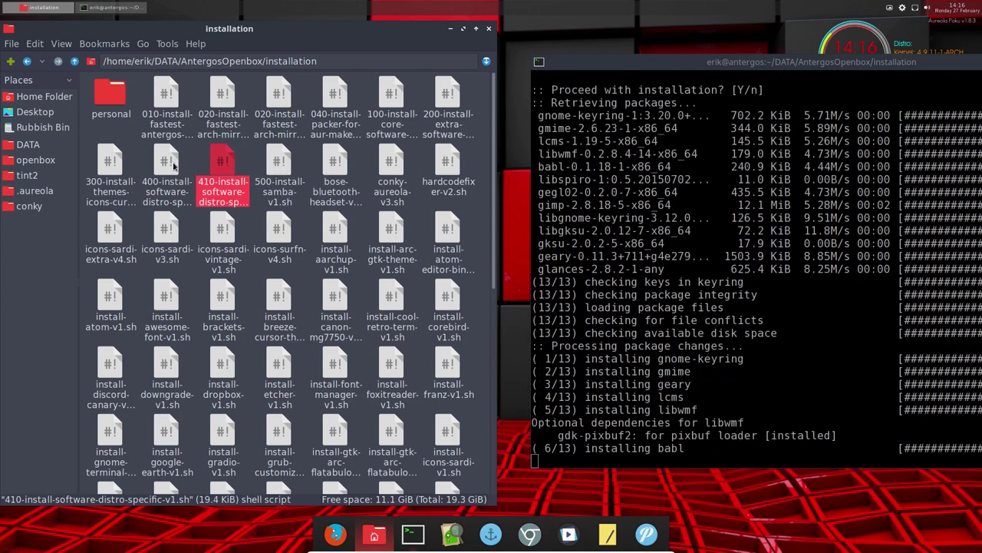
click(169, 168)
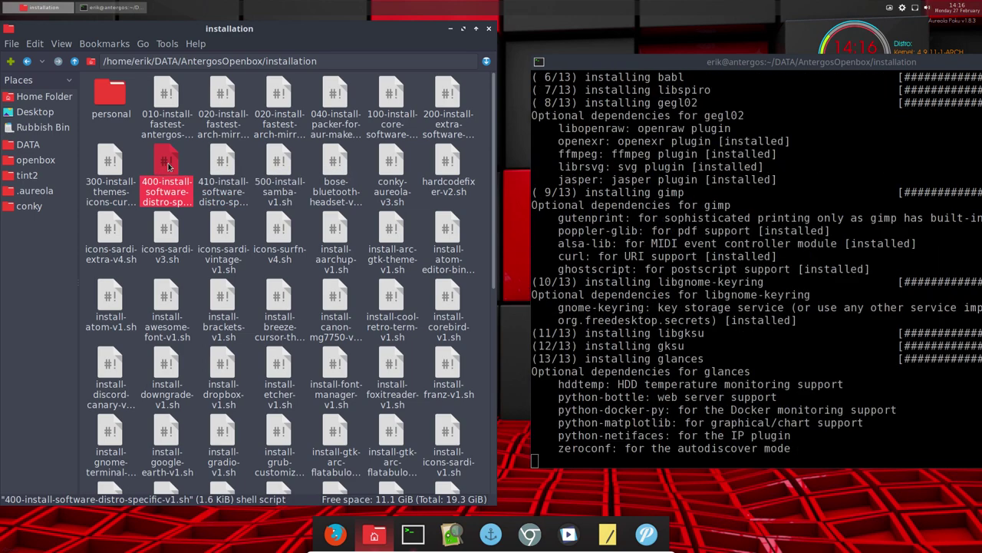
Step: View 400-install-software-distro-specific-v1.sh as text, look over its noto-fonts line, and close it
double_click(168, 167)
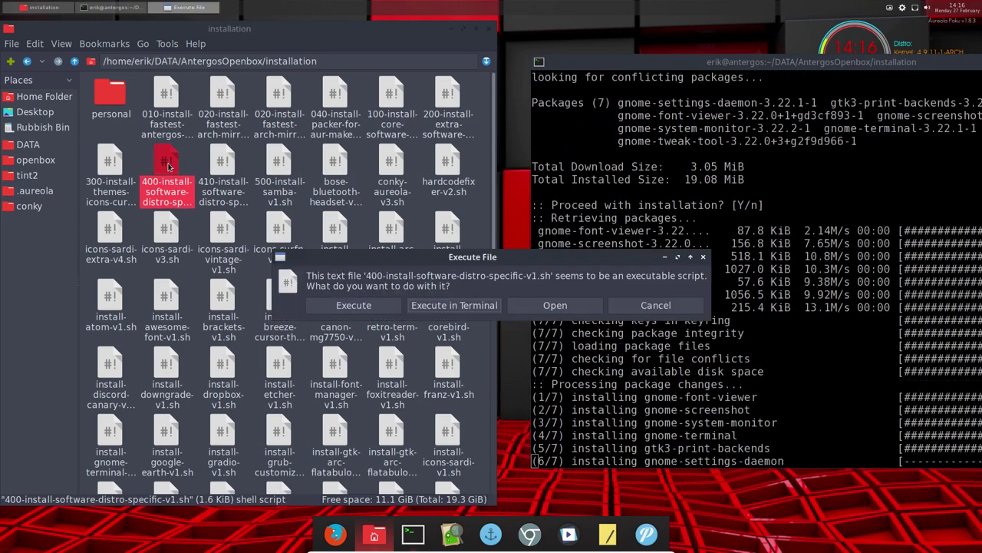
click(535, 311)
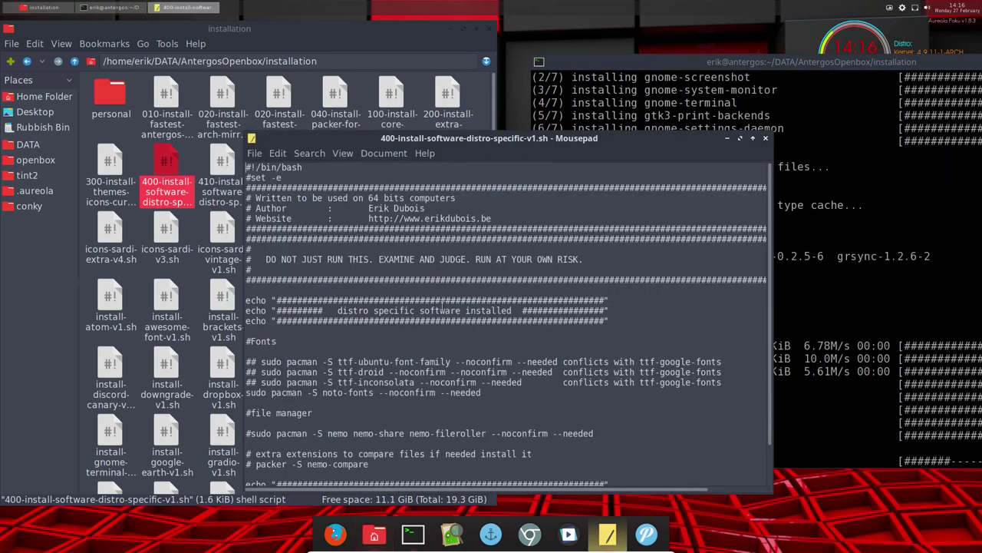
scroll(375, 280, down, 1)
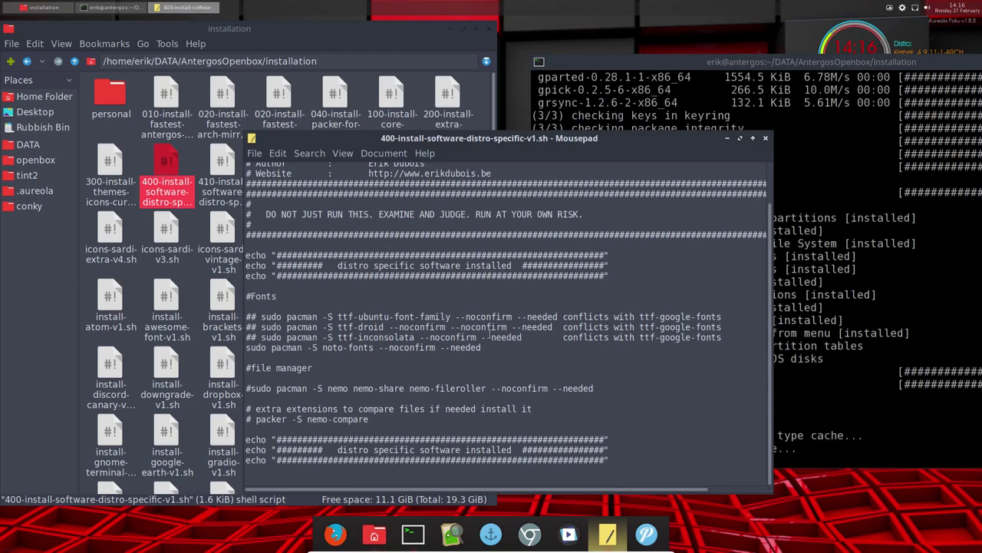
drag(481, 346, 223, 346)
scroll(289, 352, up, 3)
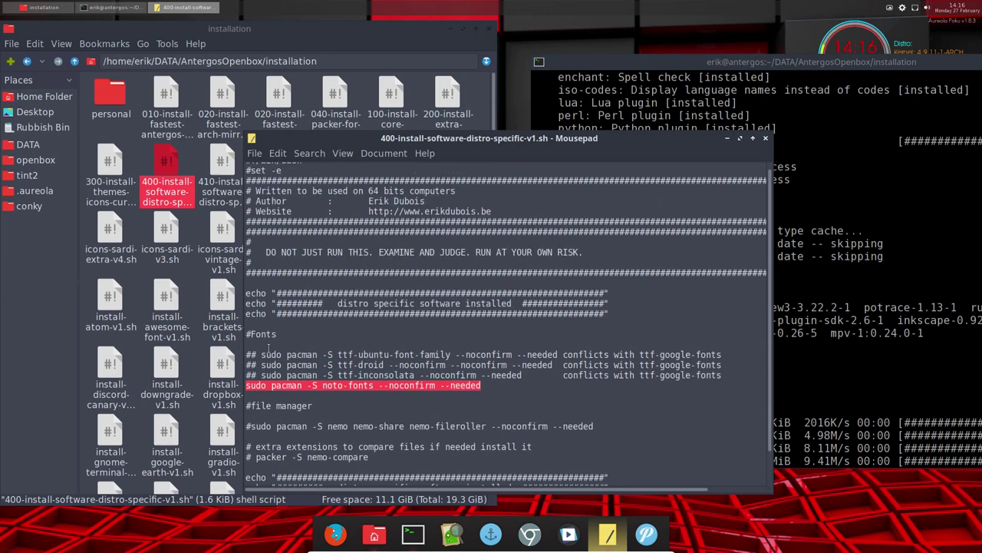
scroll(306, 388, down, 3)
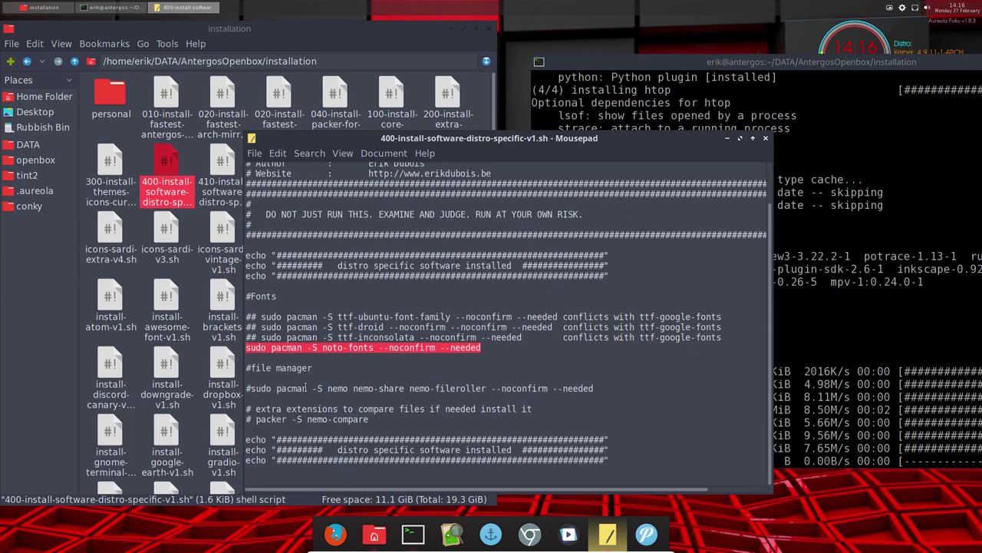
click(310, 438)
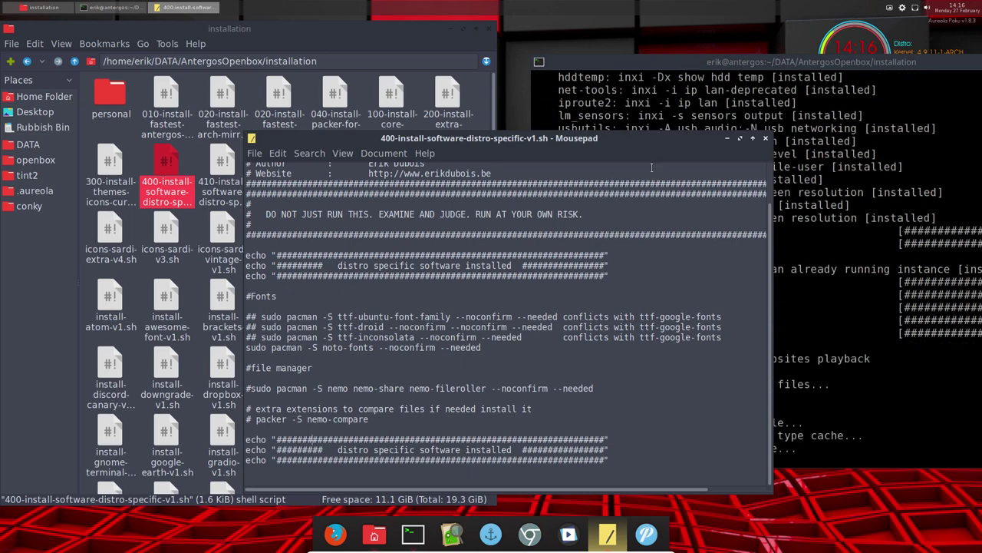
click(765, 140)
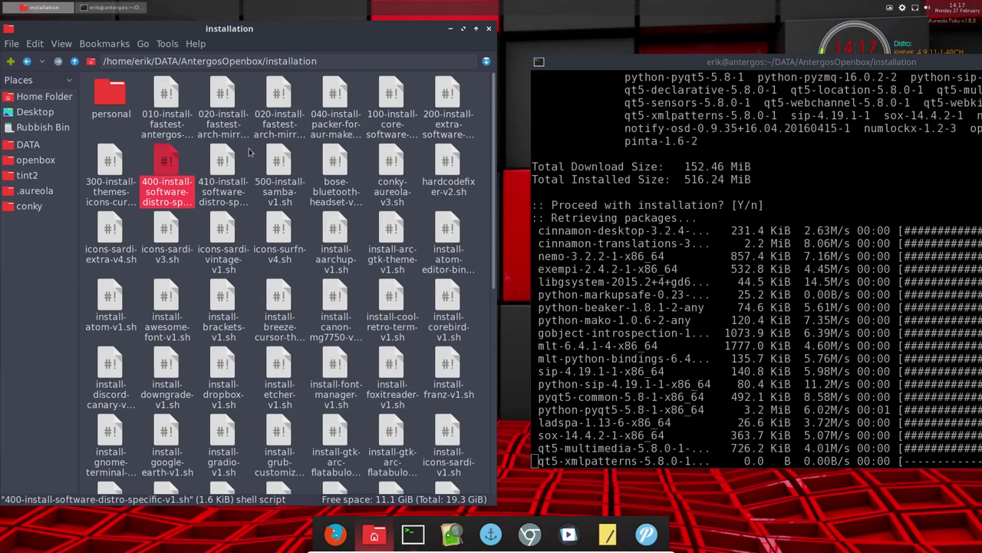
Step: Open 410-install-software-distro-specific-v1.sh as text in a taller Mousepad window beside the terminal
click(226, 163)
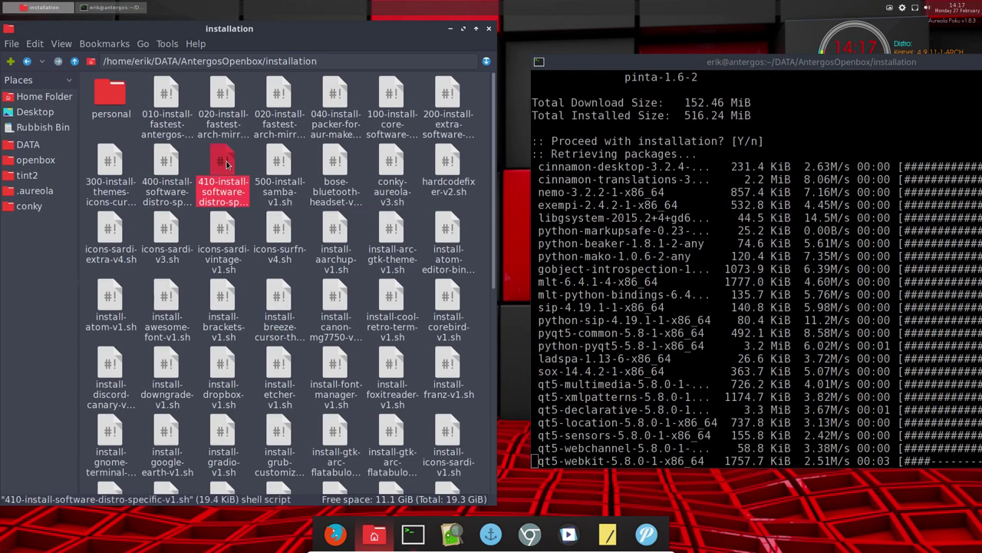
double_click(220, 163)
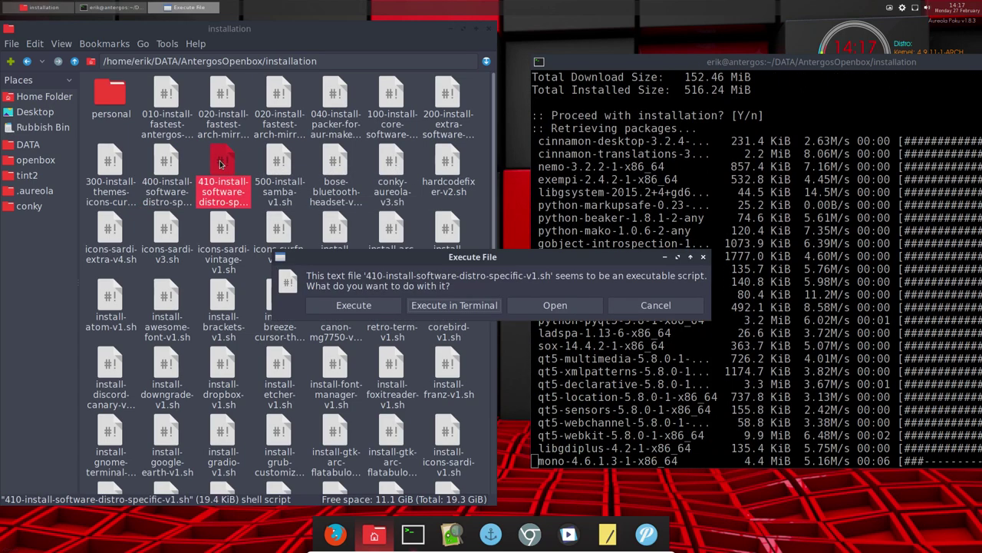
click(534, 308)
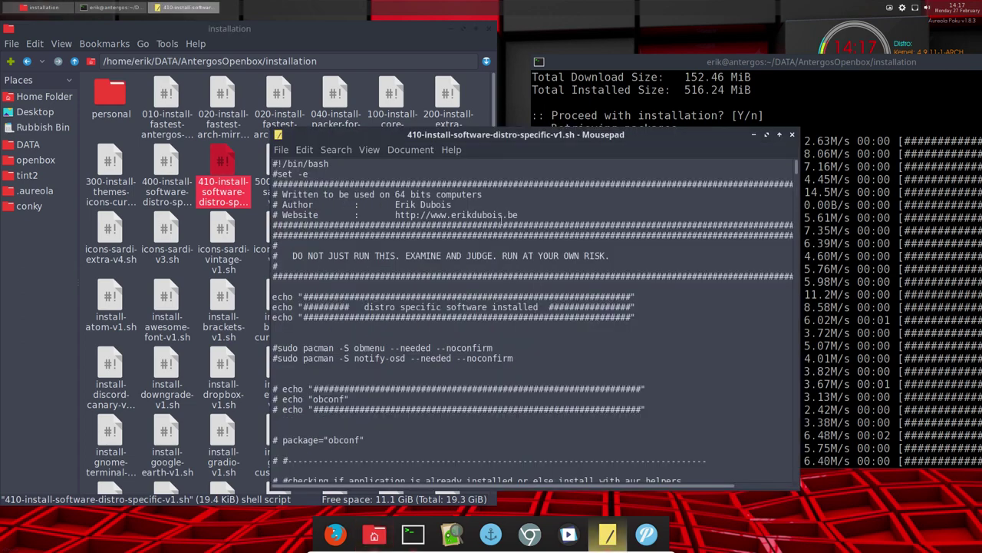
drag(483, 136, 212, 23)
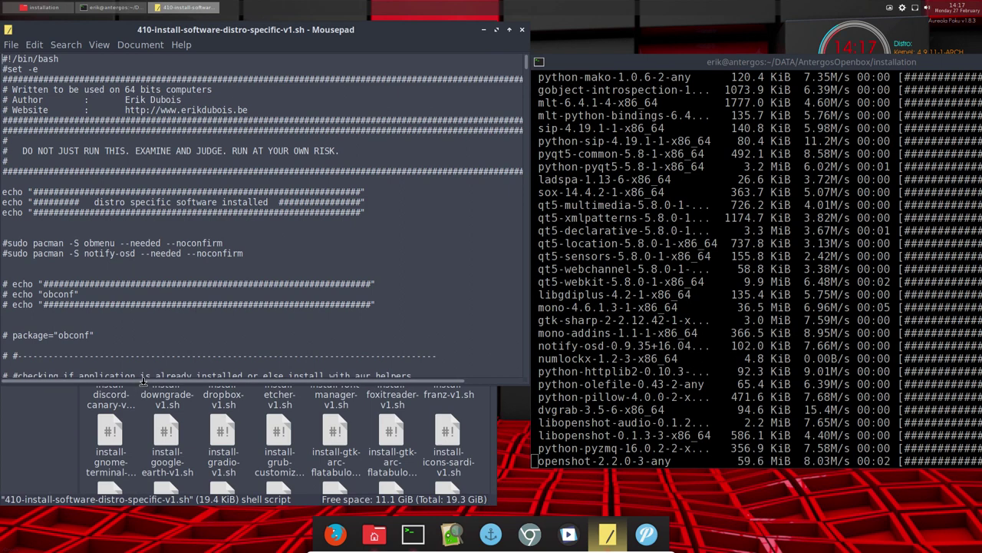
drag(144, 379, 144, 482)
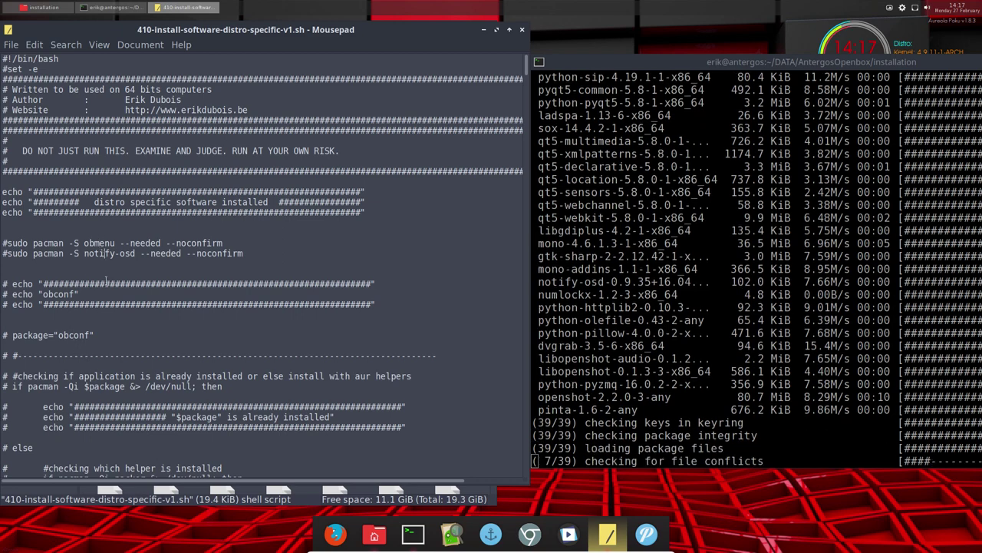
Step: Scroll down through the 410 script's package blocks
scroll(98, 316, down, 7)
scroll(98, 316, down, 10)
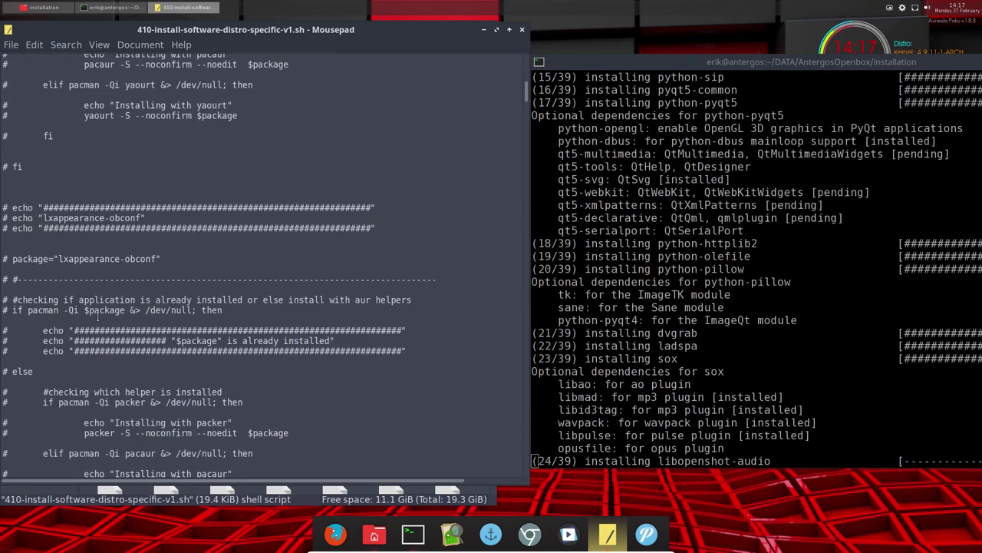
scroll(99, 317, down, 1)
scroll(98, 316, down, 9)
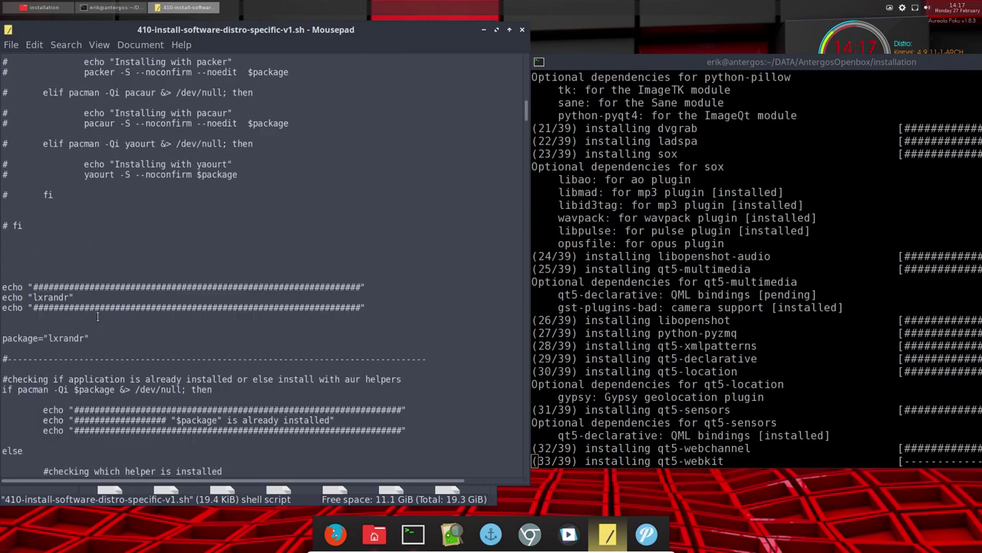
scroll(99, 316, down, 4)
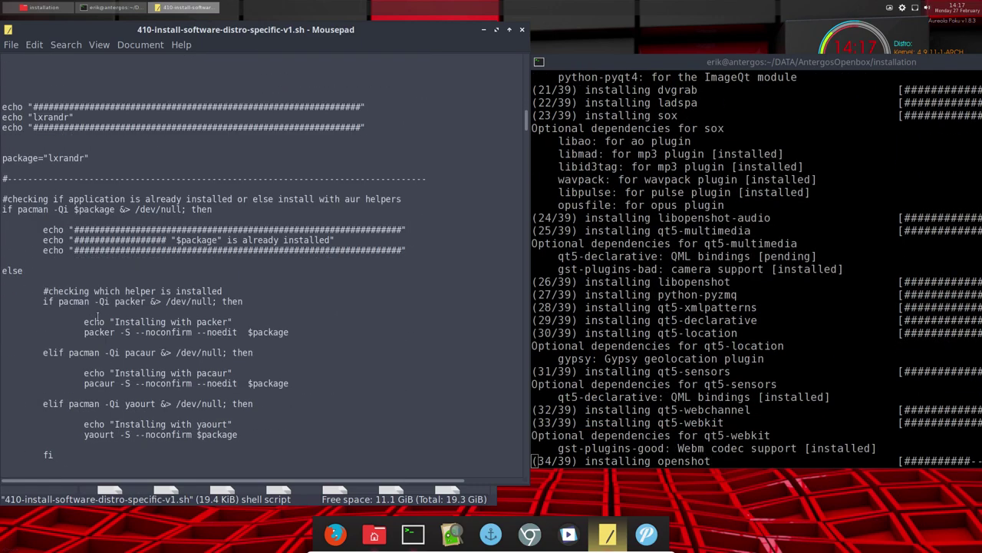
scroll(99, 316, down, 10)
scroll(98, 316, down, 11)
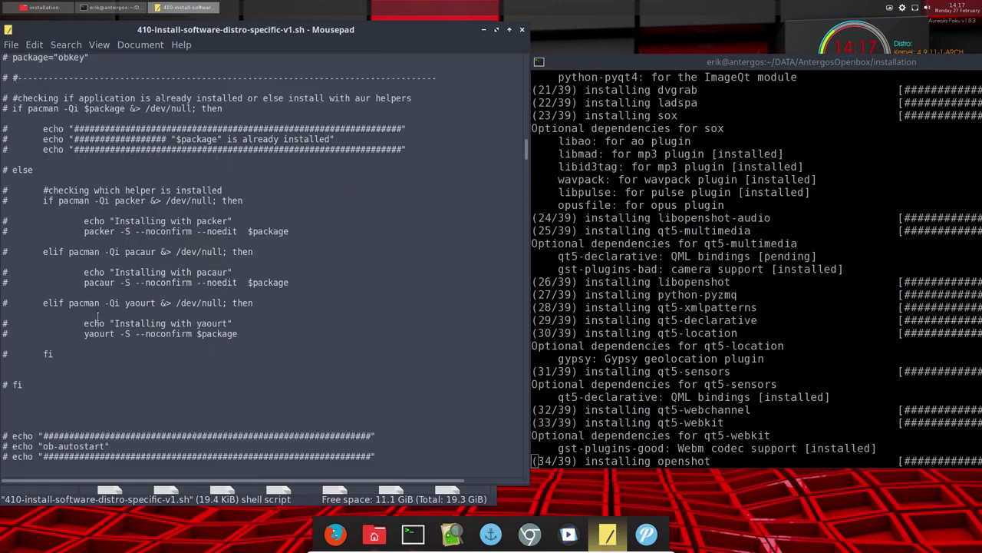
scroll(99, 313, down, 12)
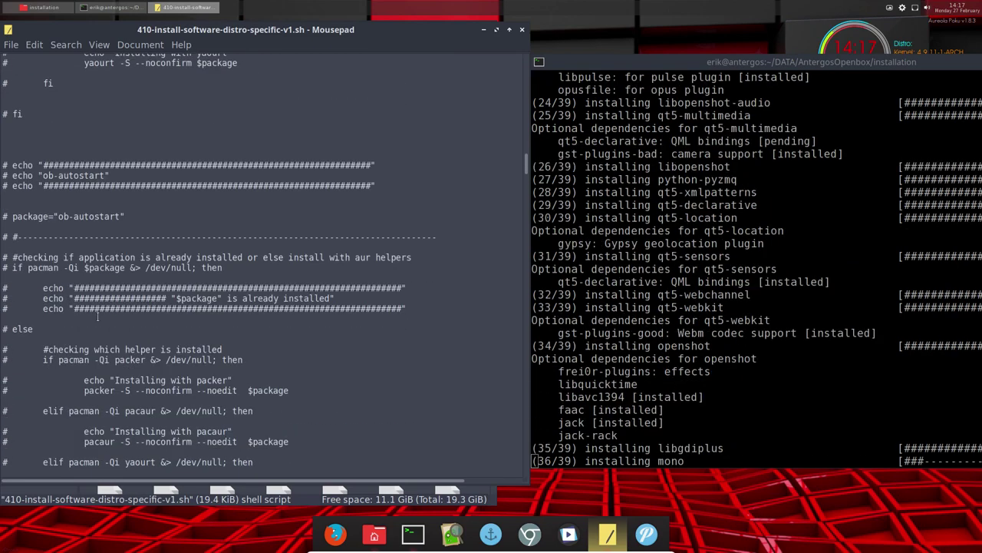
scroll(99, 316, down, 8)
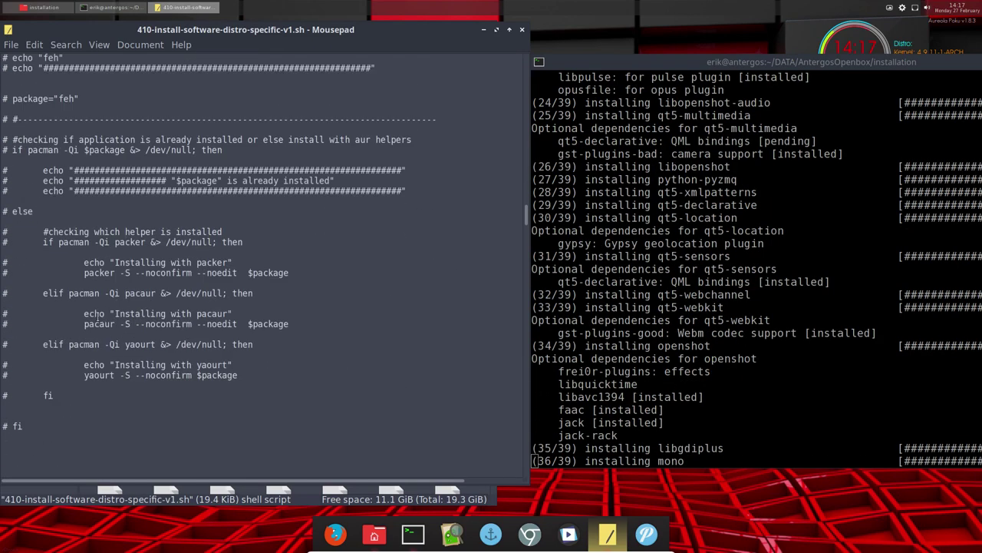
scroll(98, 316, down, 20)
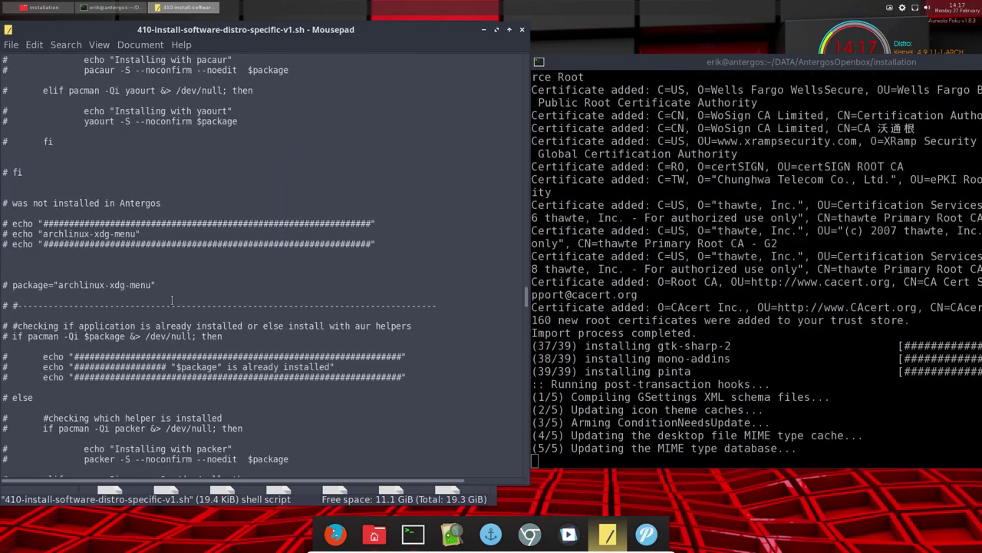
scroll(172, 300, down, 13)
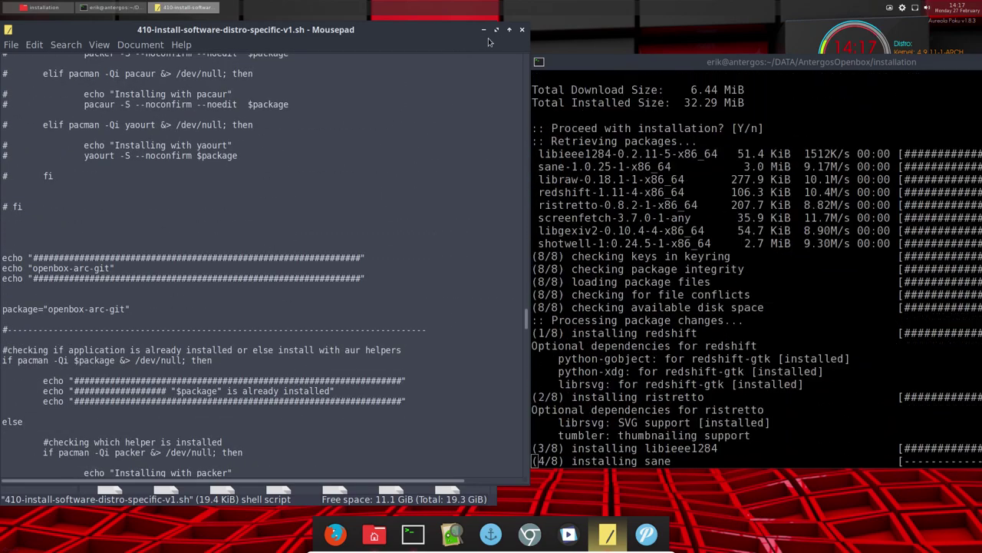
Step: Close the 410 script, select 200-install-extra-software-v1.sh in Thunar, and switch back to the terminal
click(522, 29)
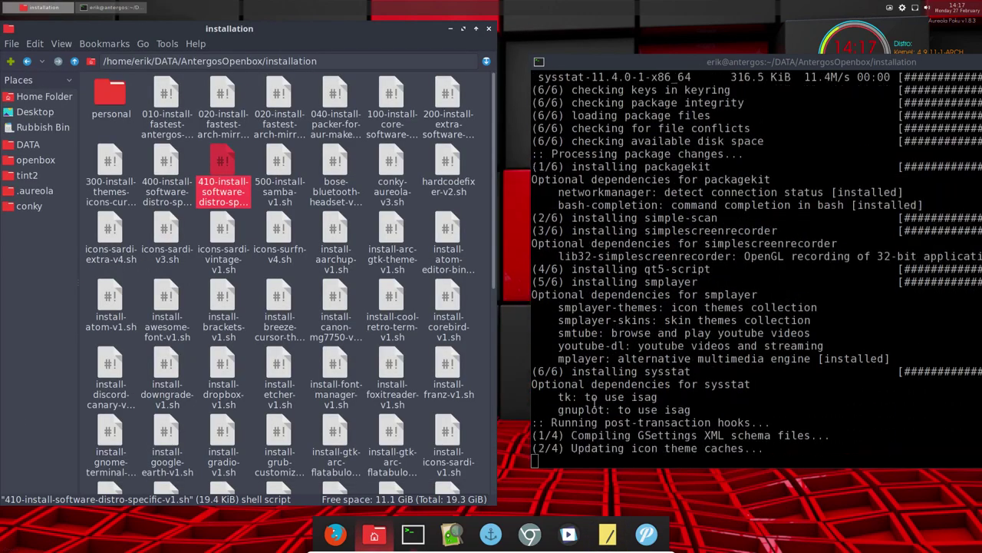
click(413, 125)
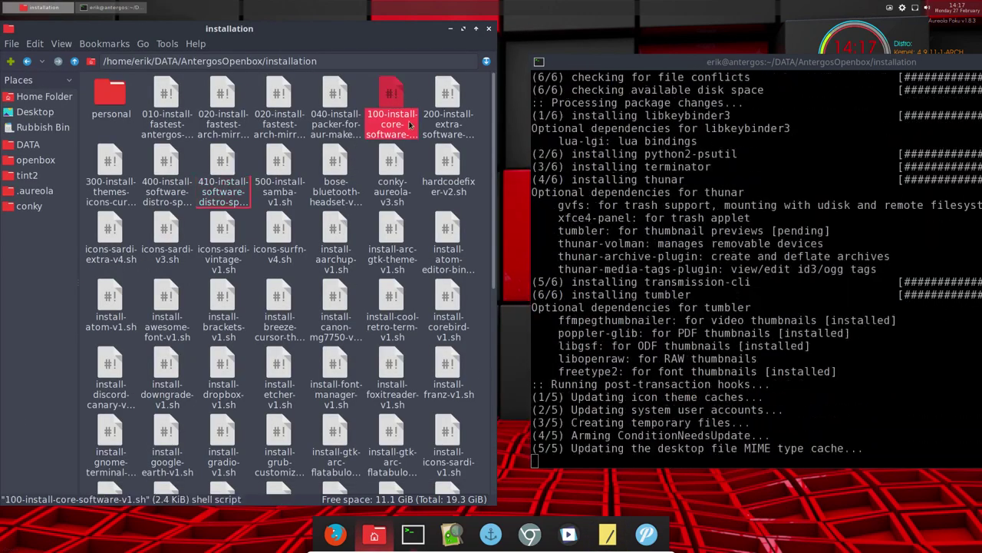
click(448, 123)
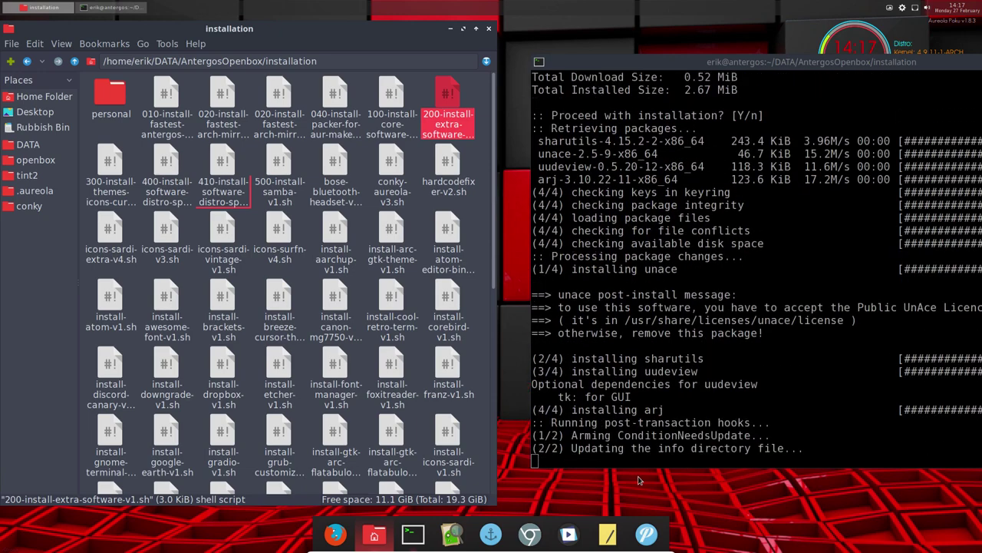
click(713, 448)
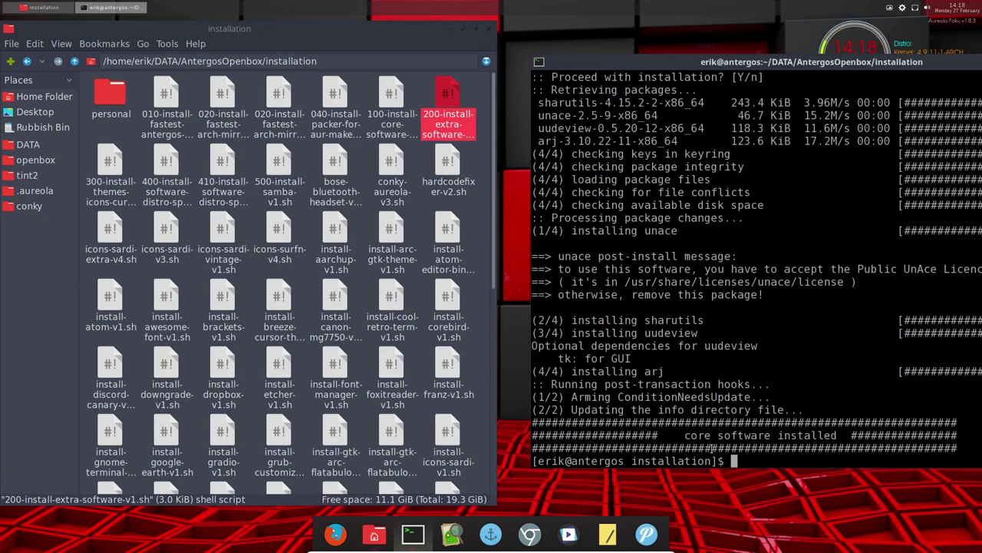
Step: Run ./200-install-extra-software-v1.sh and accept the neofetch and spotify installation prompts
text(./200)
key(Tab)
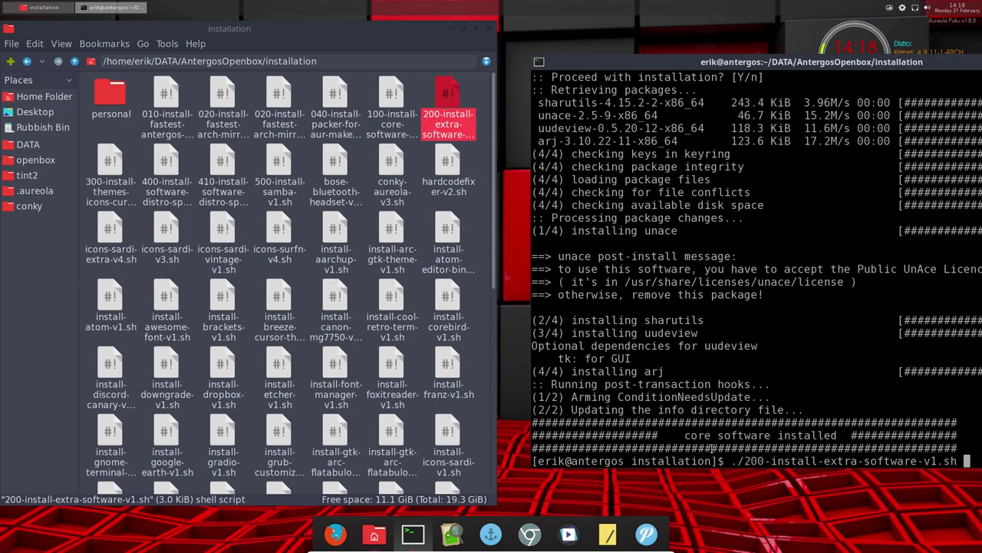
key(Return)
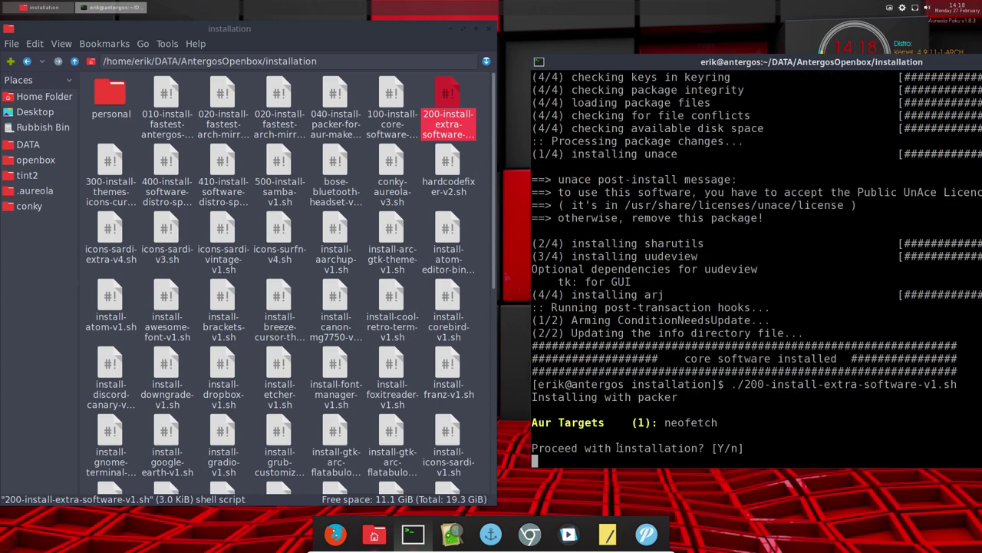
key(Return)
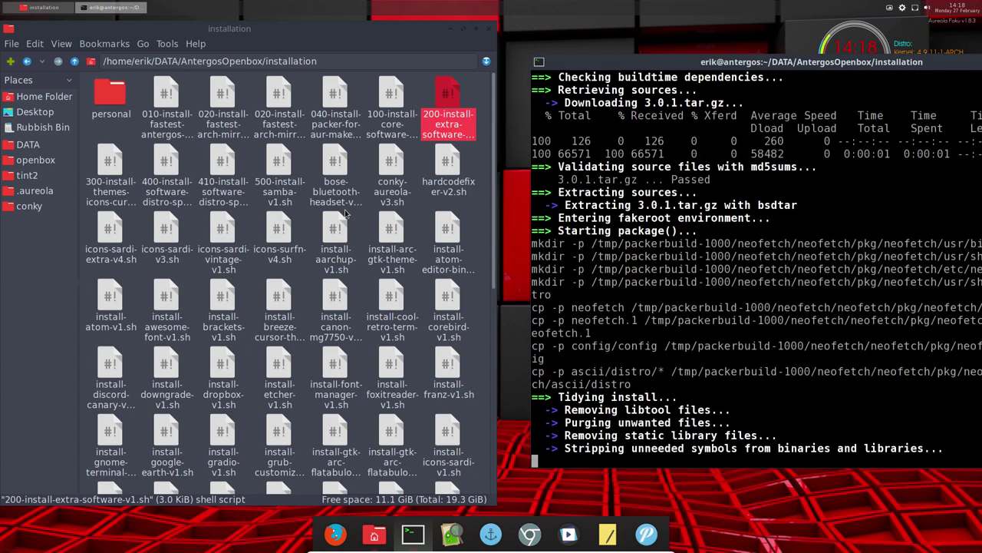
key(Return)
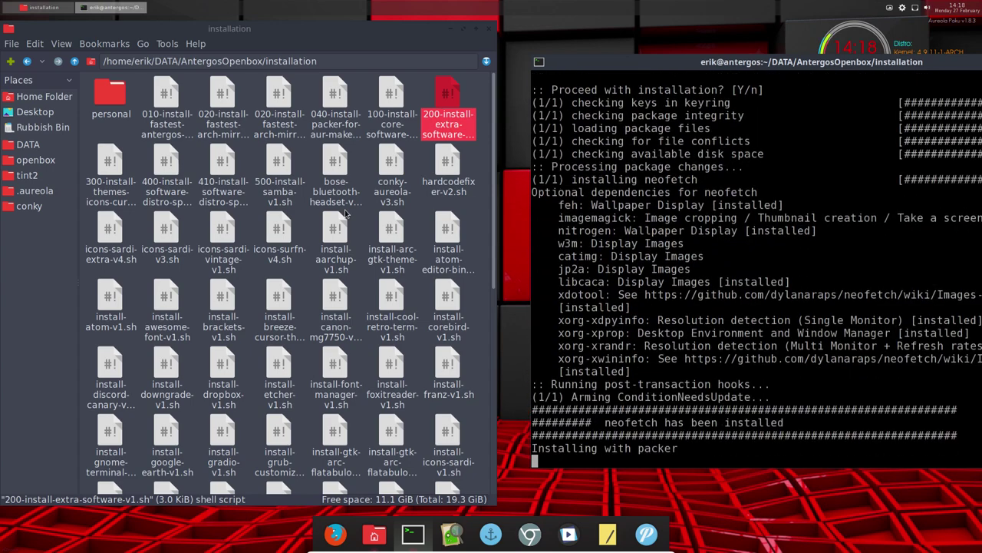
key(Return)
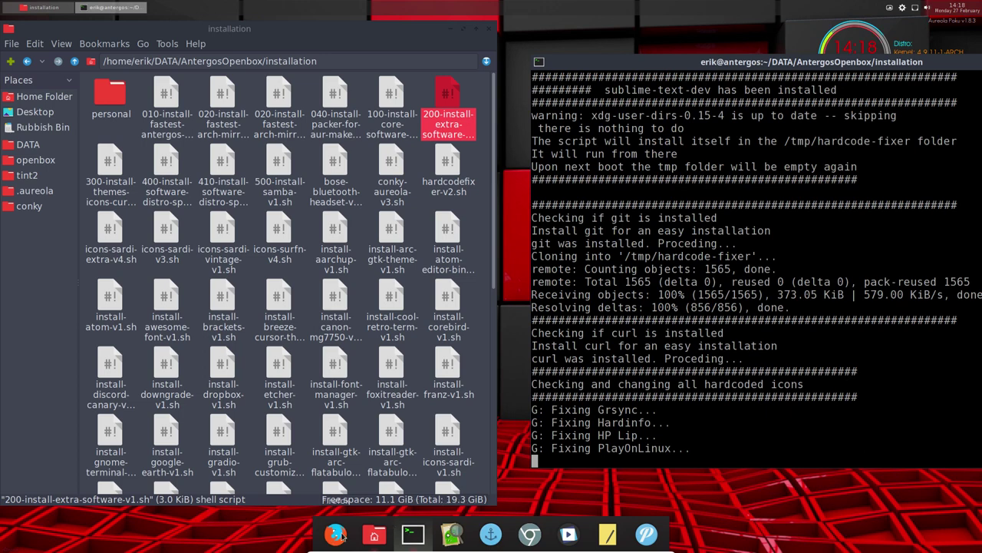
Step: In Plank preferences, keep icon zoom enabled and reduce it from 150 to 127
right_click(337, 535)
click(377, 493)
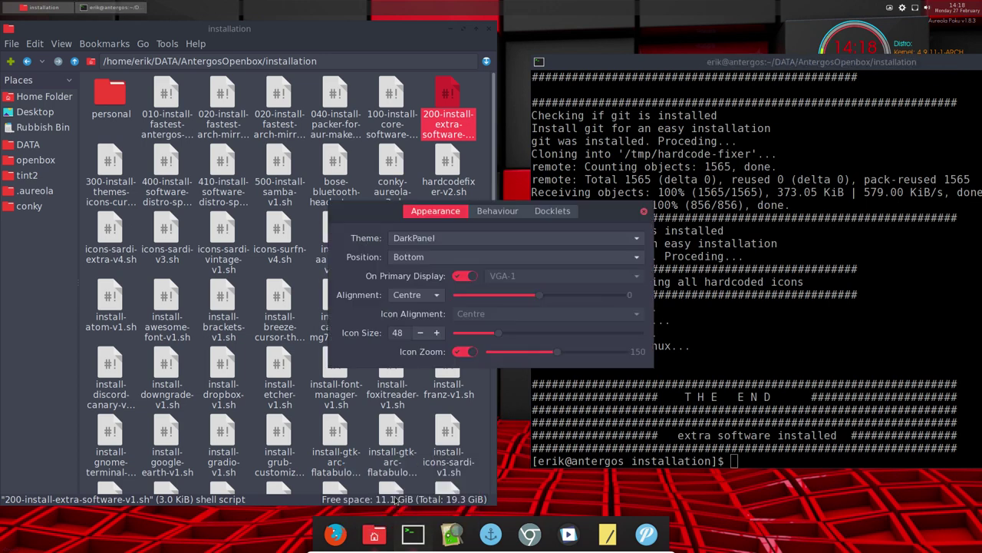
click(460, 352)
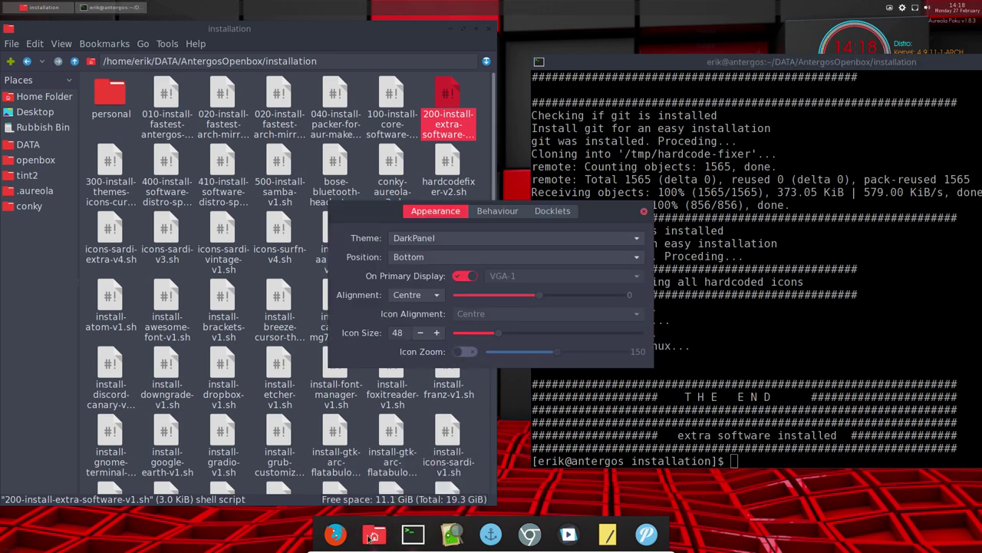
click(470, 352)
drag(557, 352, 525, 352)
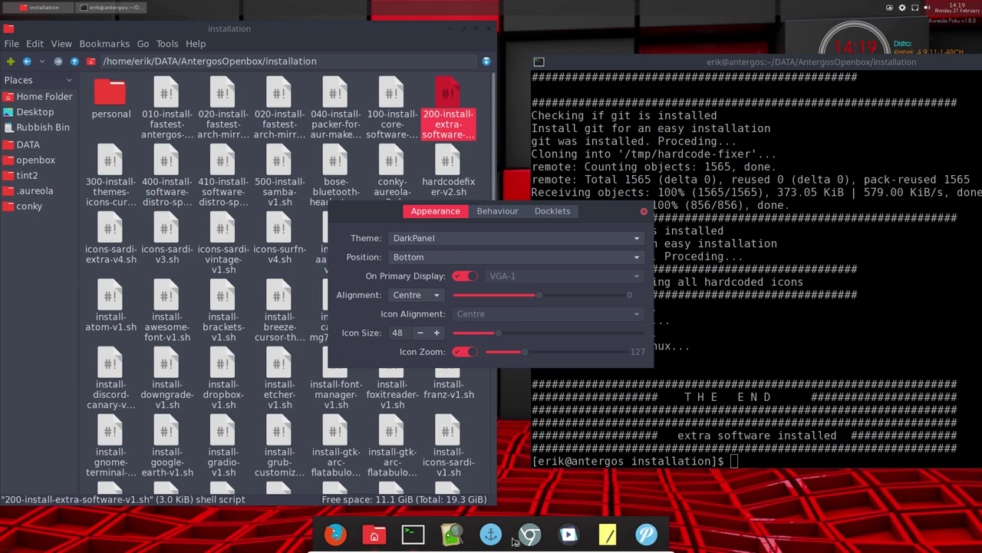
Step: Test-launch and close Mousepad from the dock, then quit Plank
click(606, 540)
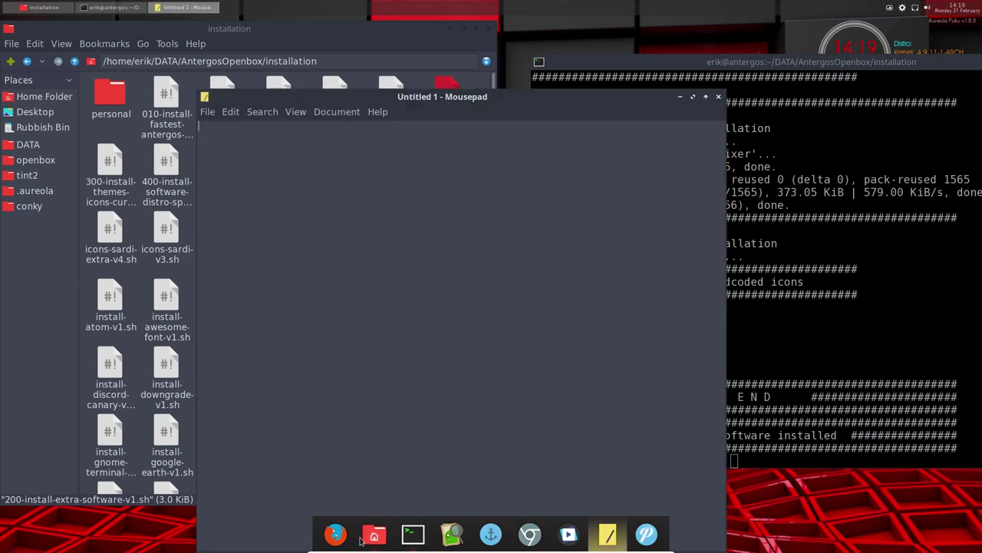
click(718, 96)
right_click(335, 533)
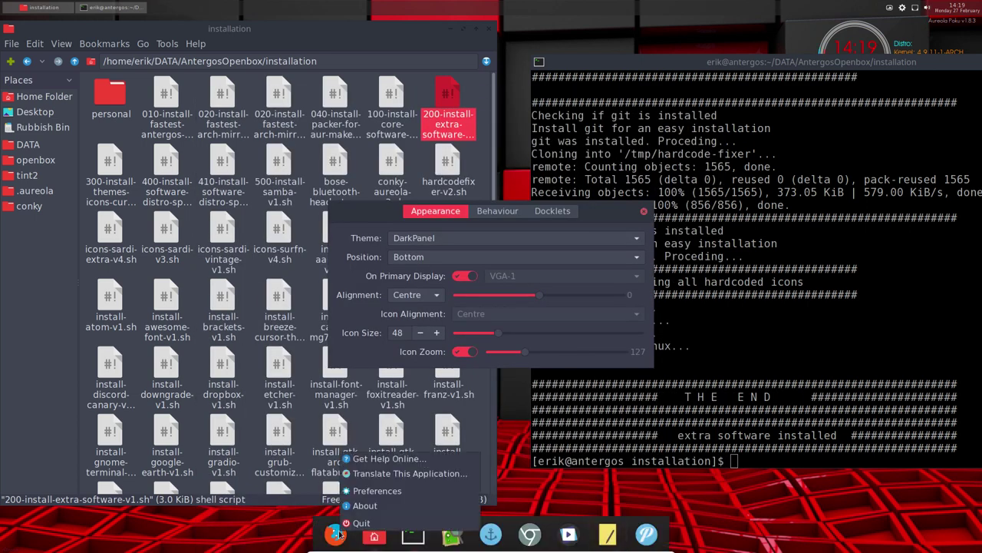
click(358, 524)
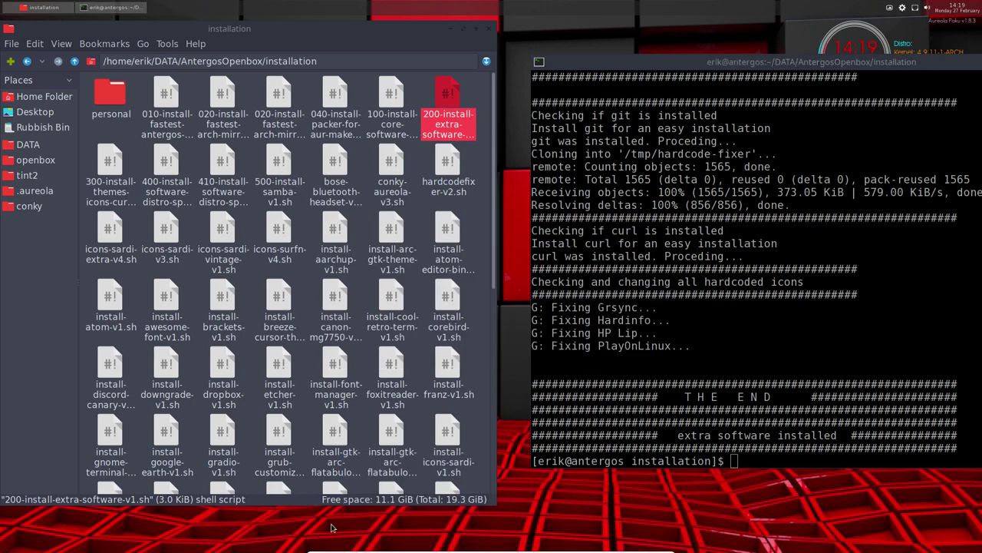
Step: Relaunch Plank via the desktop menu's Applications > Accessories > Plank, then close the finished terminal
right_click(332, 528)
right_click(333, 453)
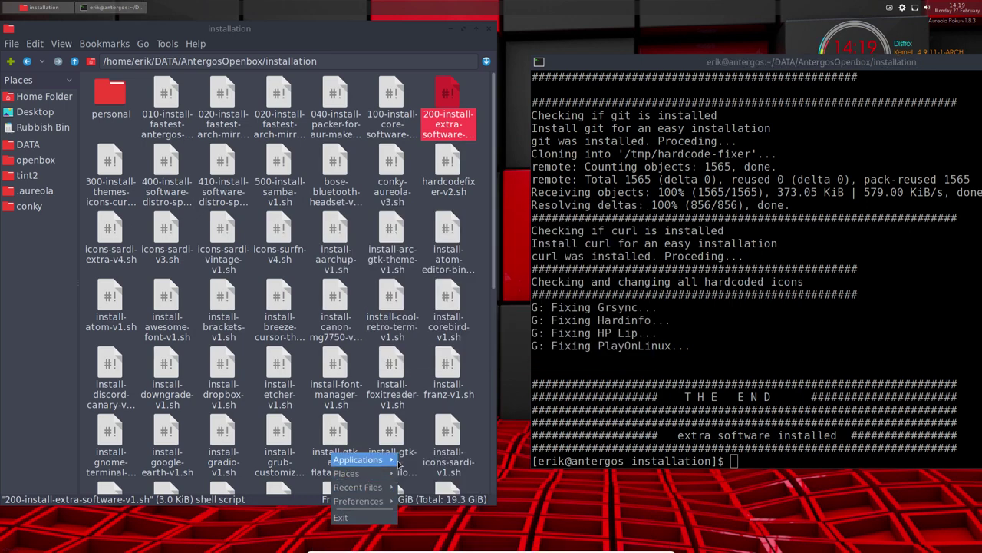
mouse_move(396, 462)
mouse_move(461, 428)
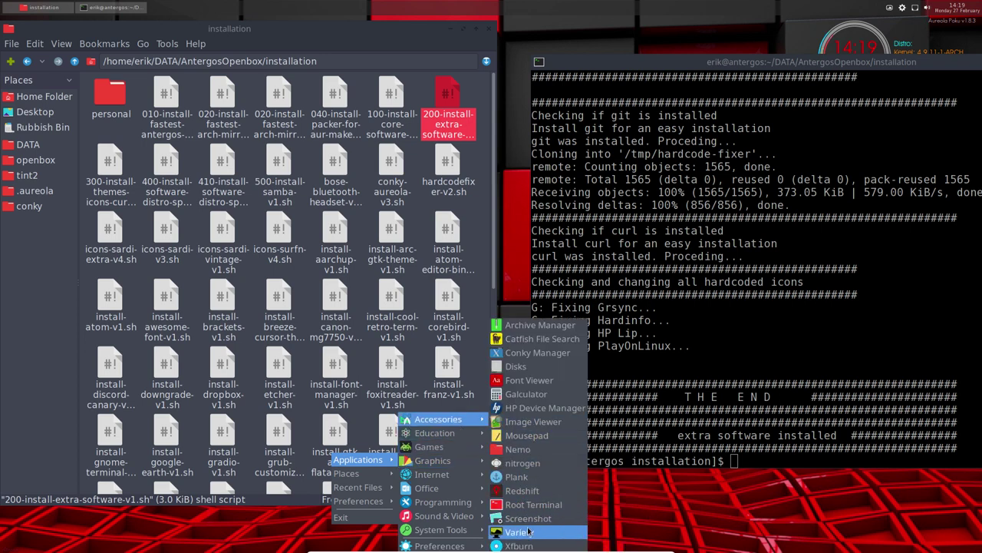
click(533, 477)
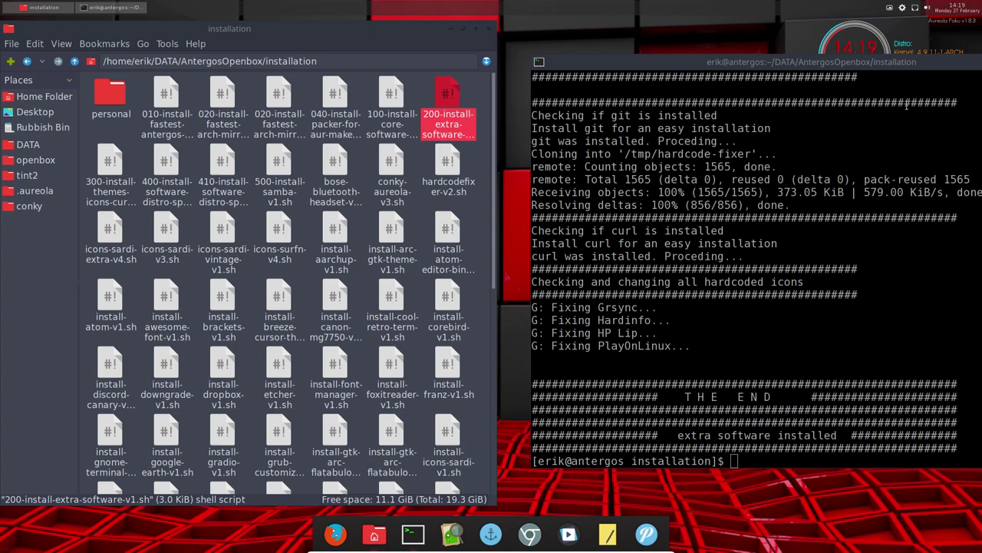
key(super+c)
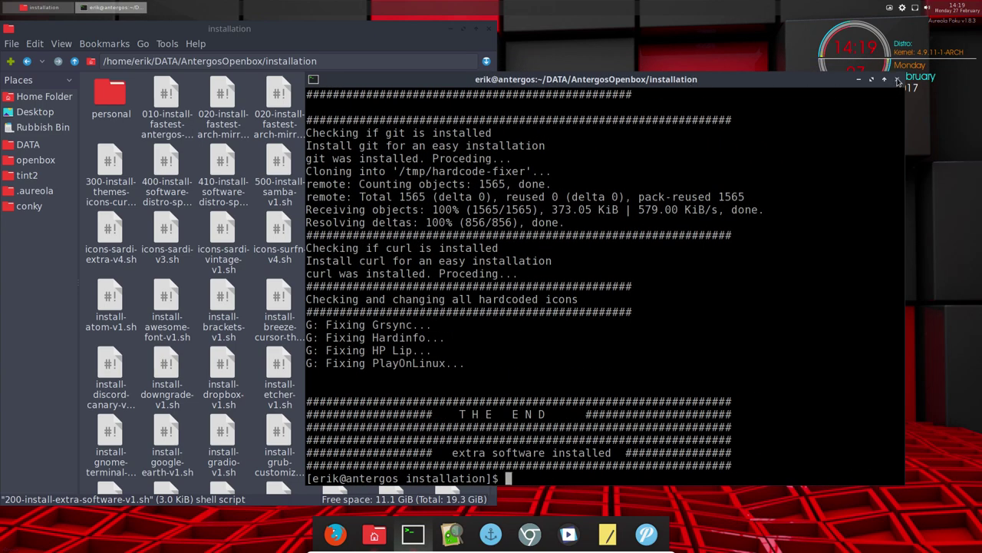
click(897, 80)
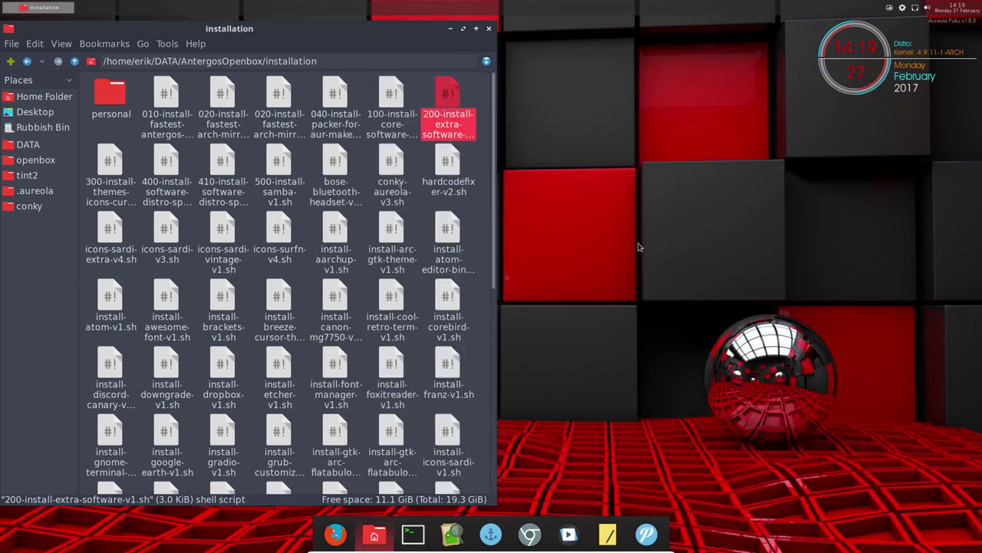
click(398, 96)
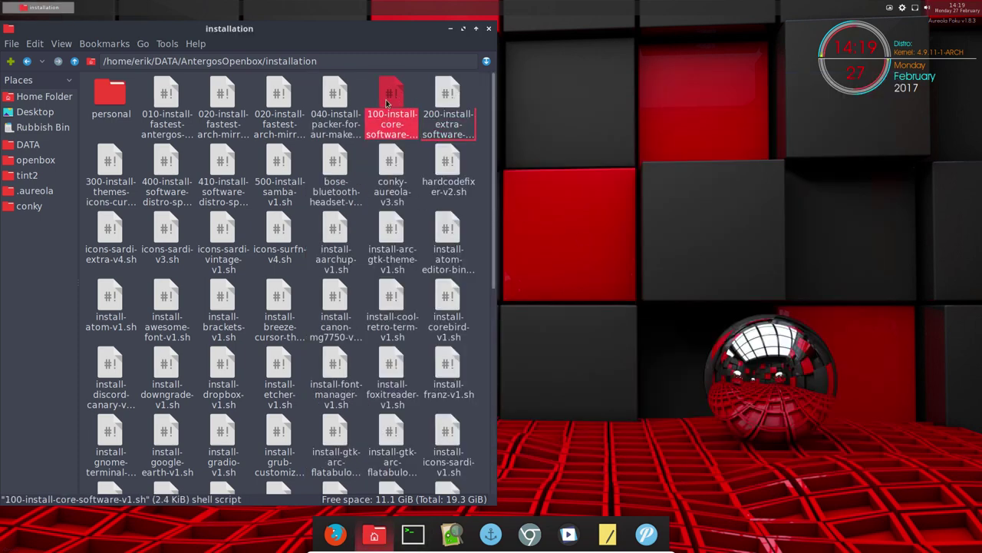
right_click(565, 162)
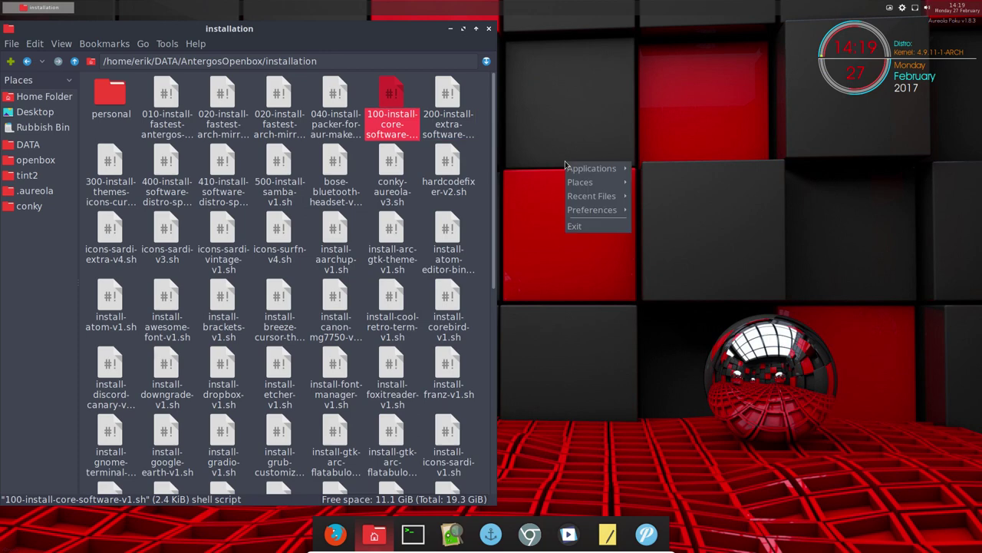
mouse_move(590, 169)
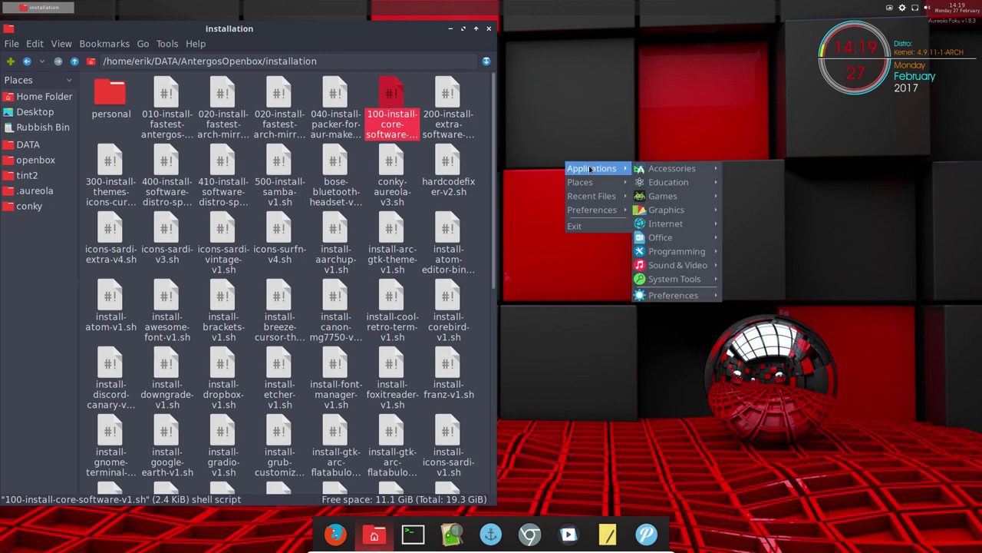
mouse_move(659, 170)
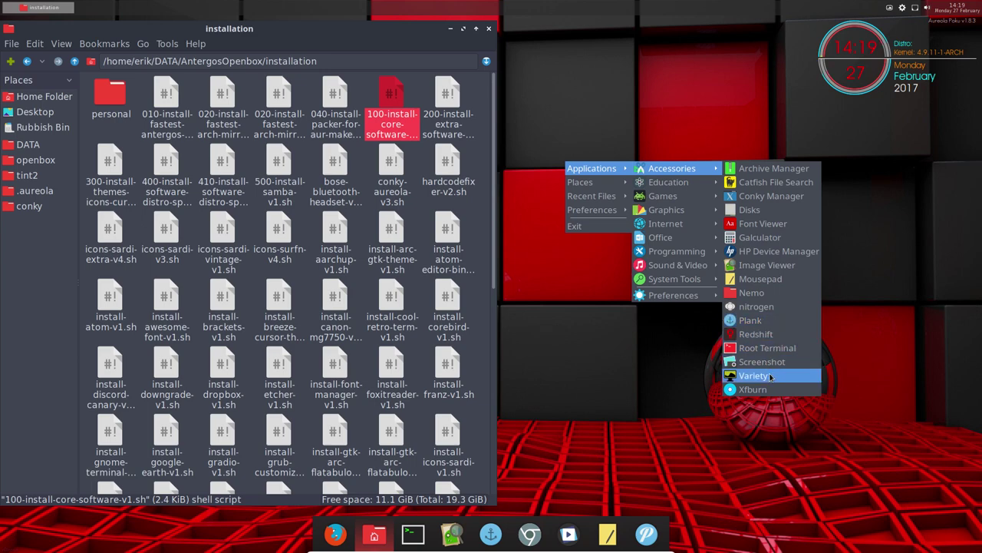
mouse_move(695, 188)
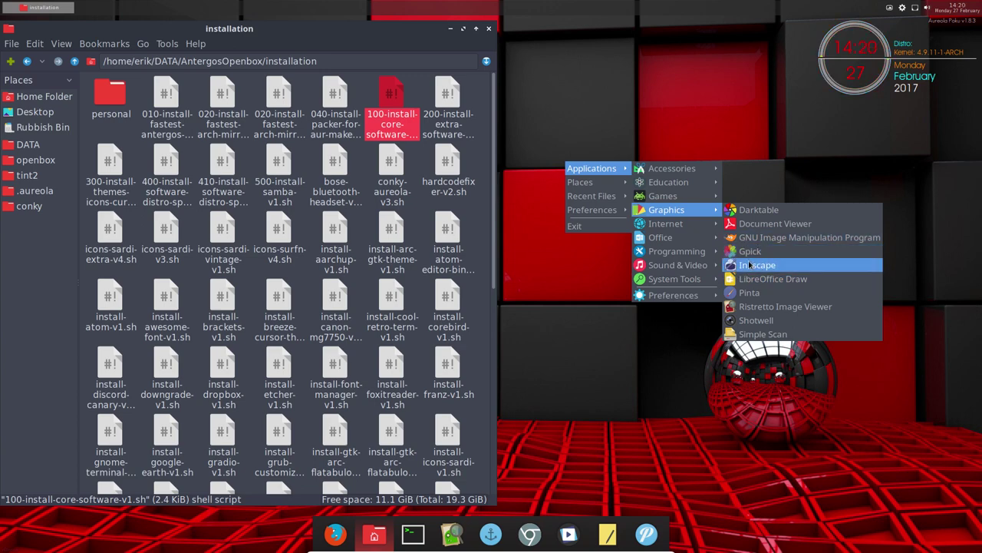
mouse_move(682, 224)
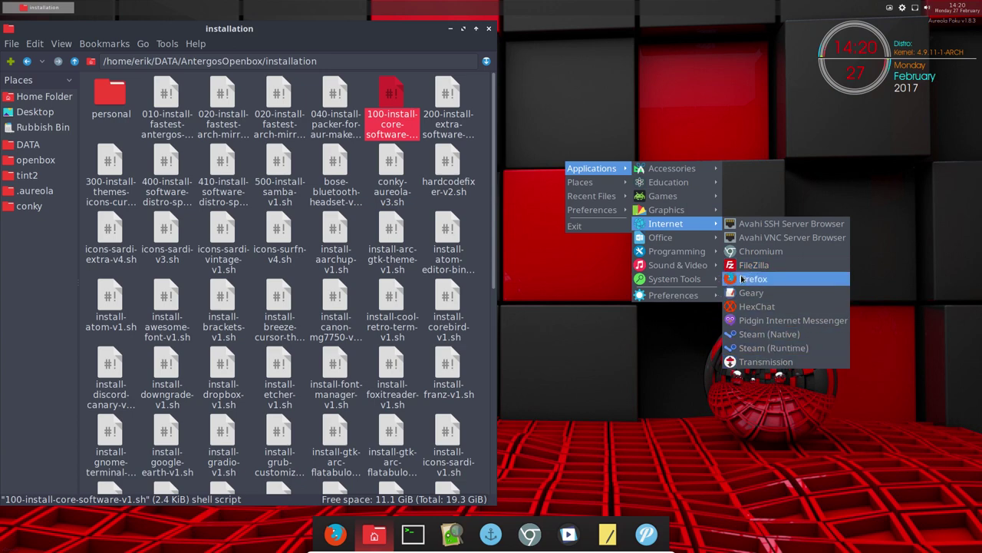
mouse_move(690, 255)
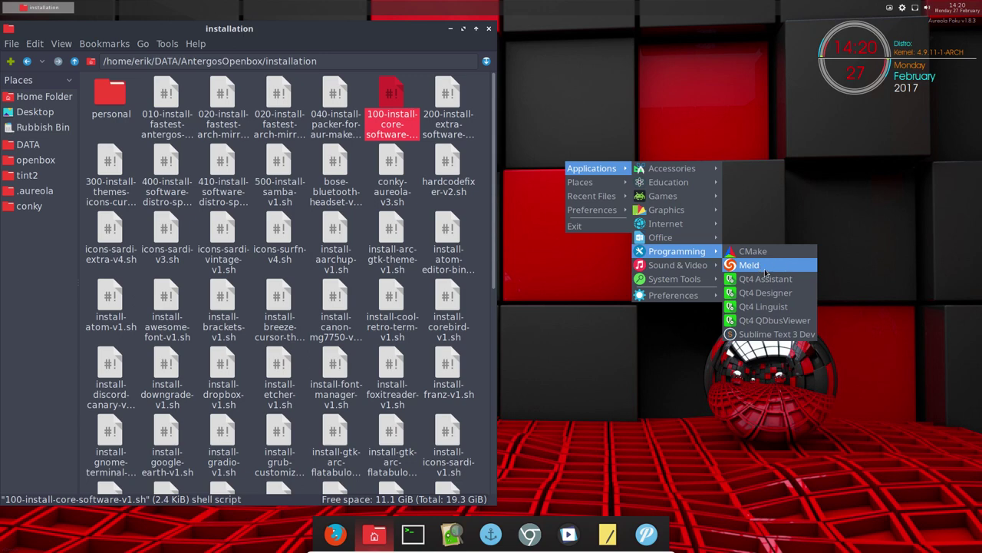
mouse_move(693, 272)
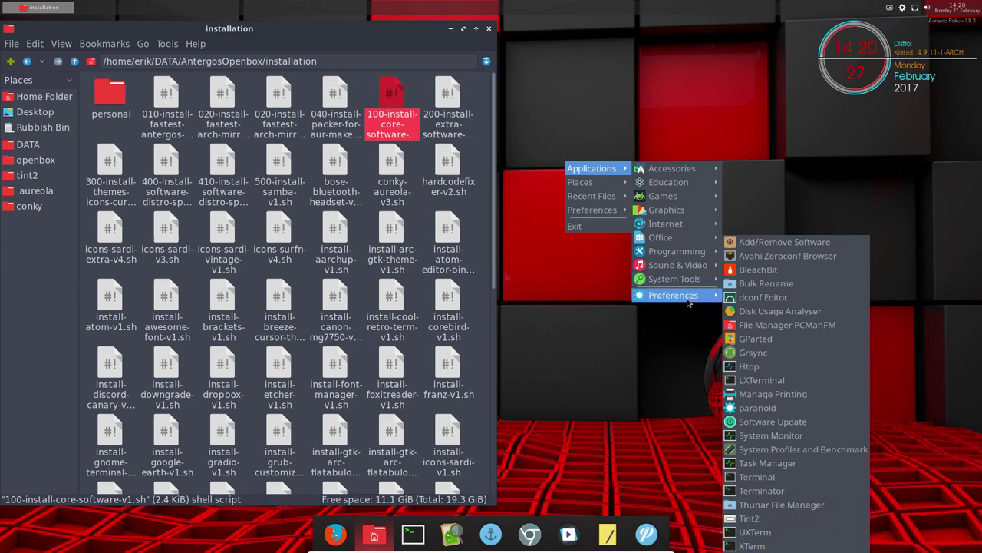
mouse_move(688, 301)
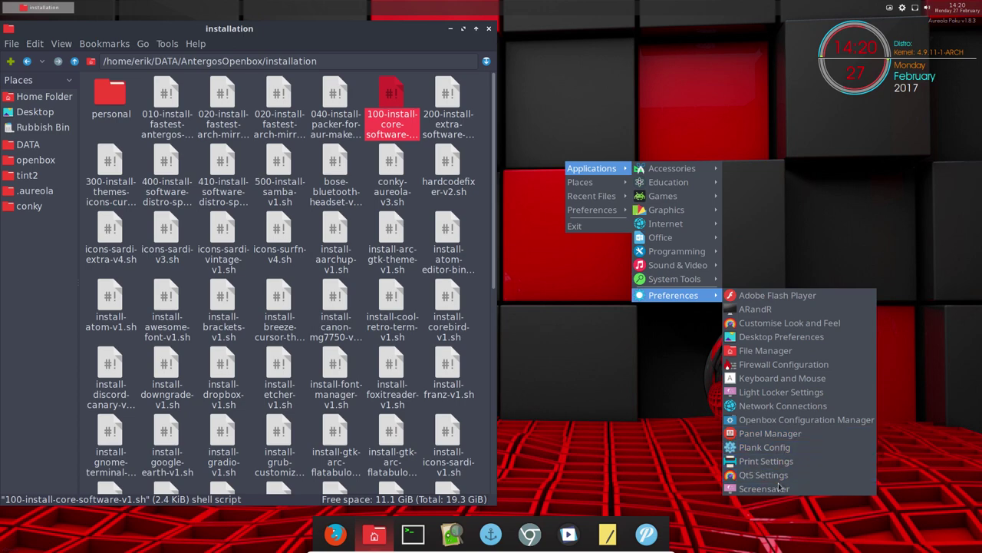
Step: Execute 400-install-software-distro-specific-v1.sh, enter the sudo password, then select the 410 script
click(750, 238)
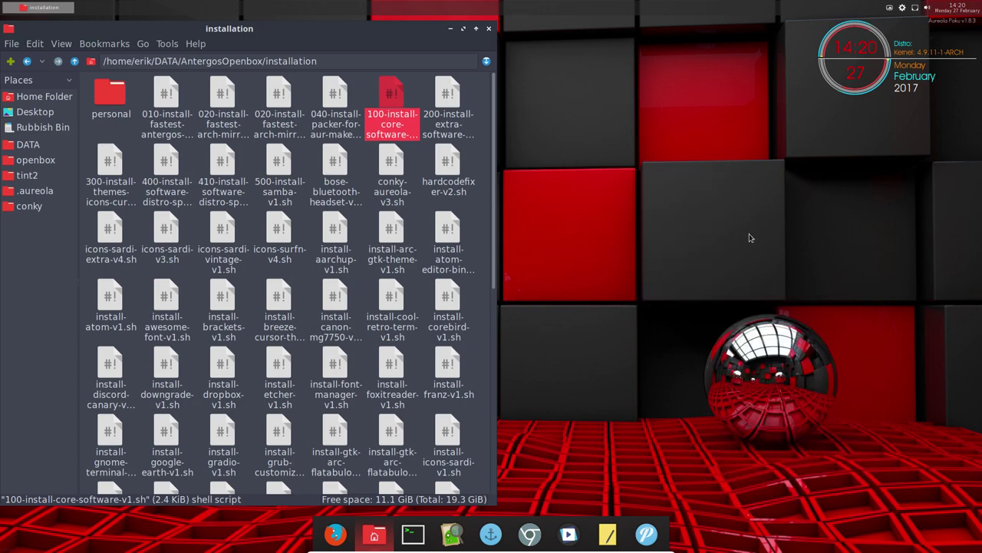
click(218, 172)
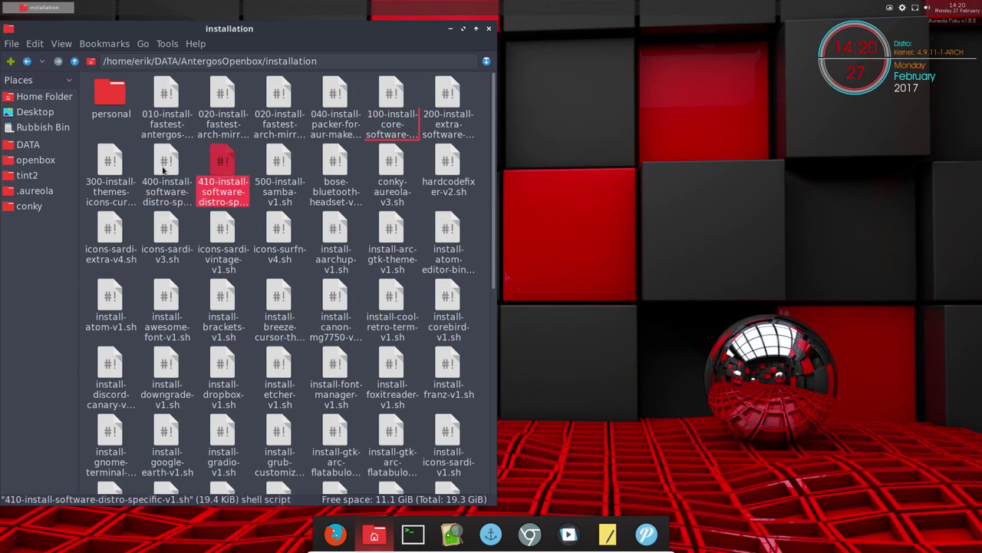
double_click(164, 169)
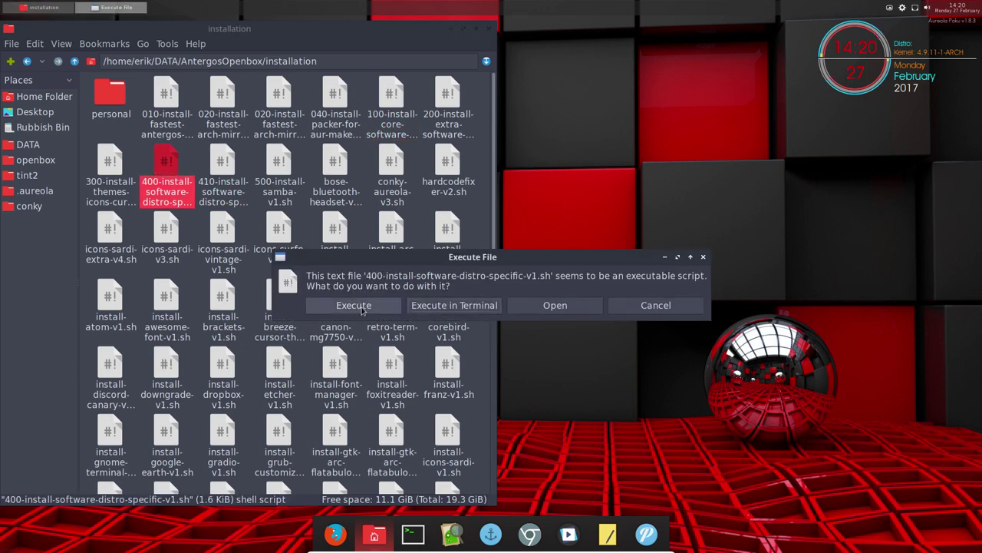
click(441, 306)
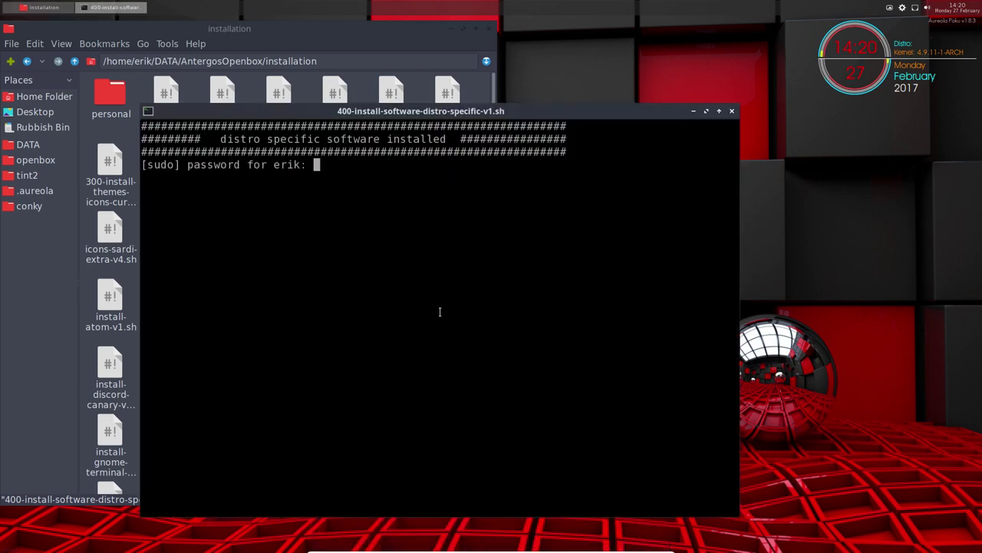
key(Return)
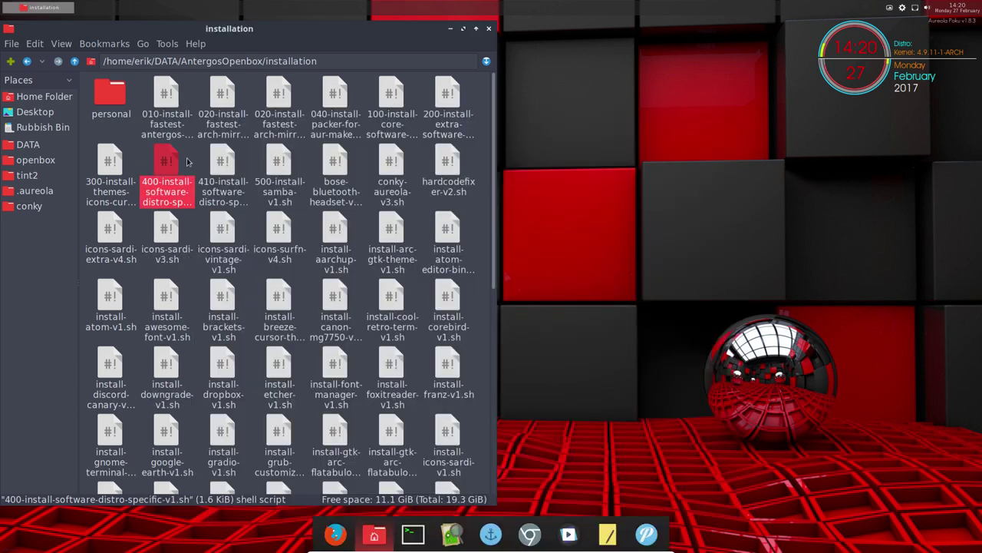
click(194, 163)
click(224, 168)
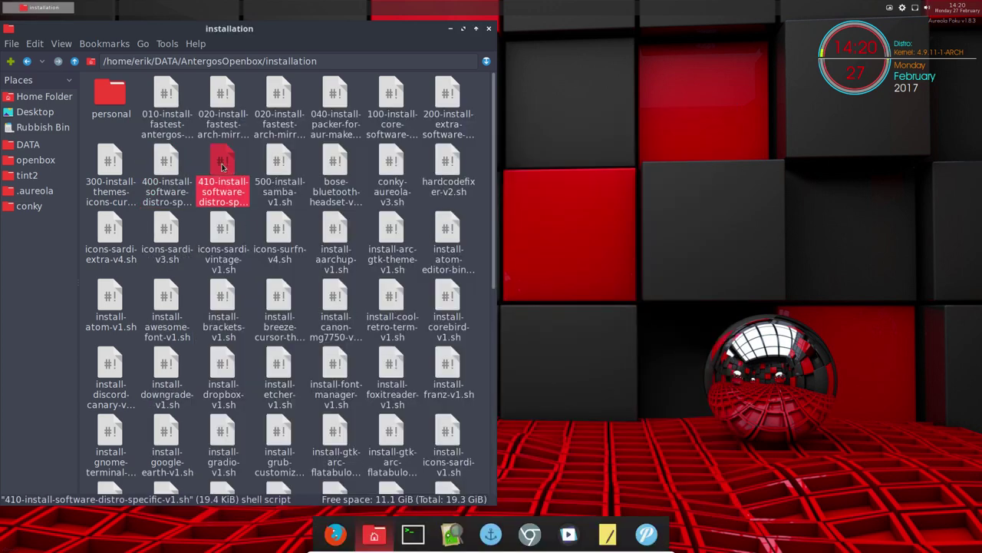